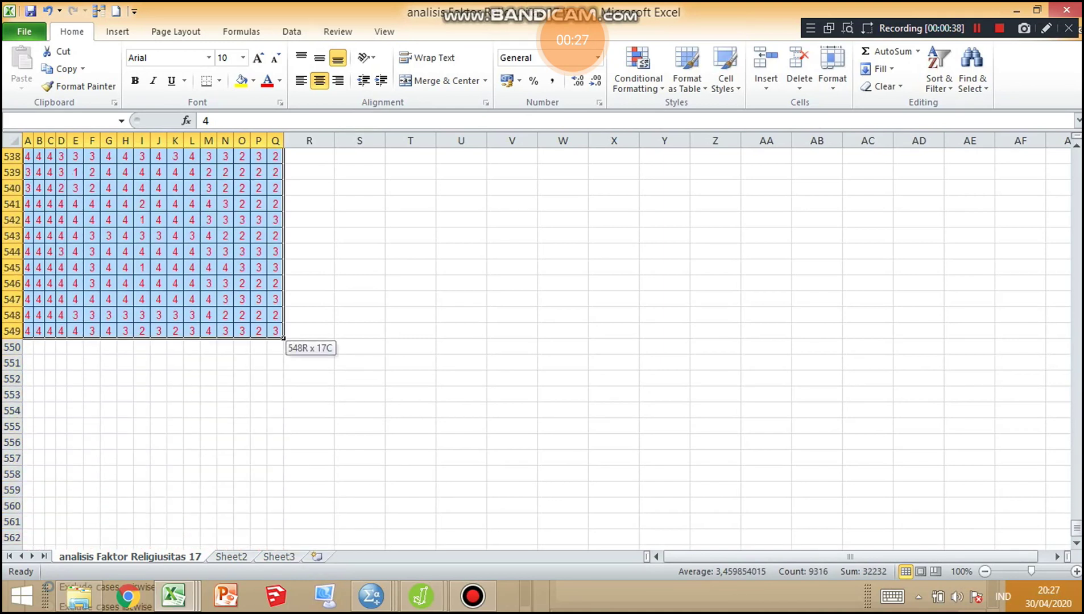
# Step: Copy the selected Excel range A2:Q549 and paste it into the empty Untitled2 SPSS dataset, starting at the first cell
pyautogui.hotkey('ctrl', 'c')
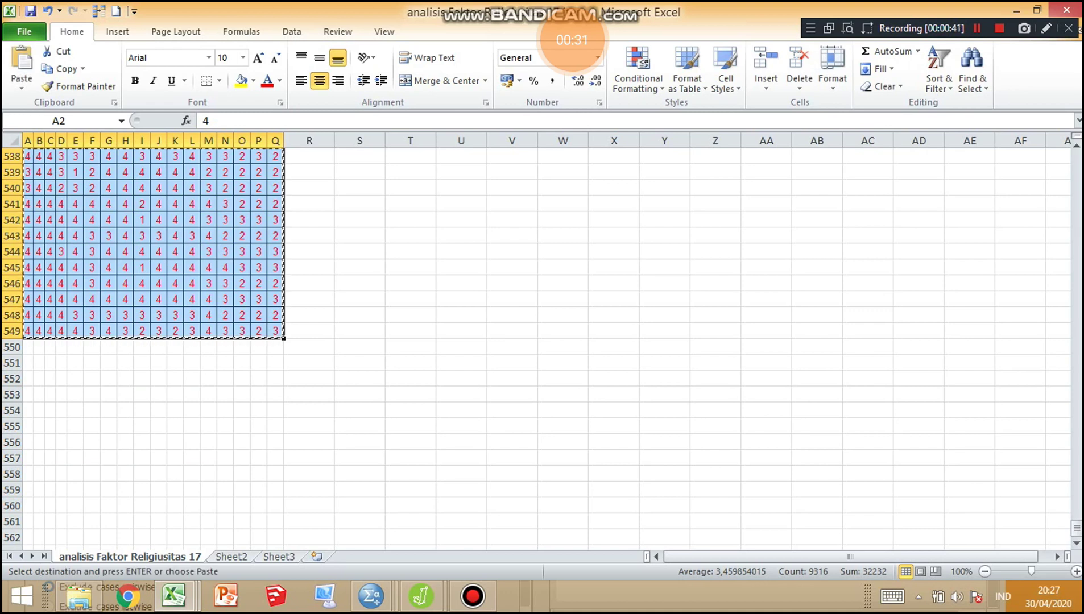
pyautogui.moveTo(371, 596)
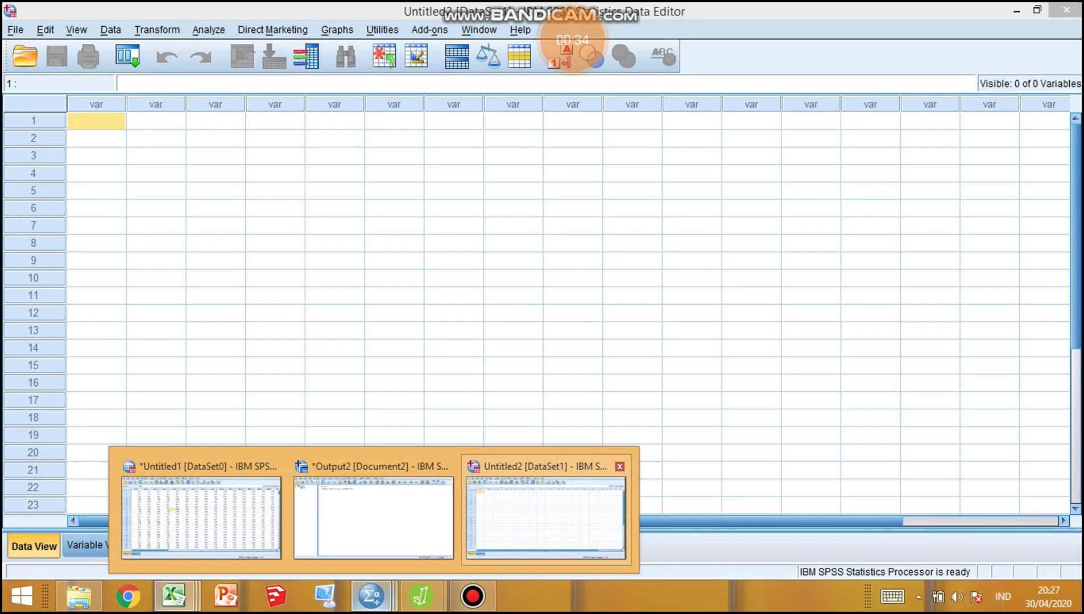
pyautogui.click(545, 515)
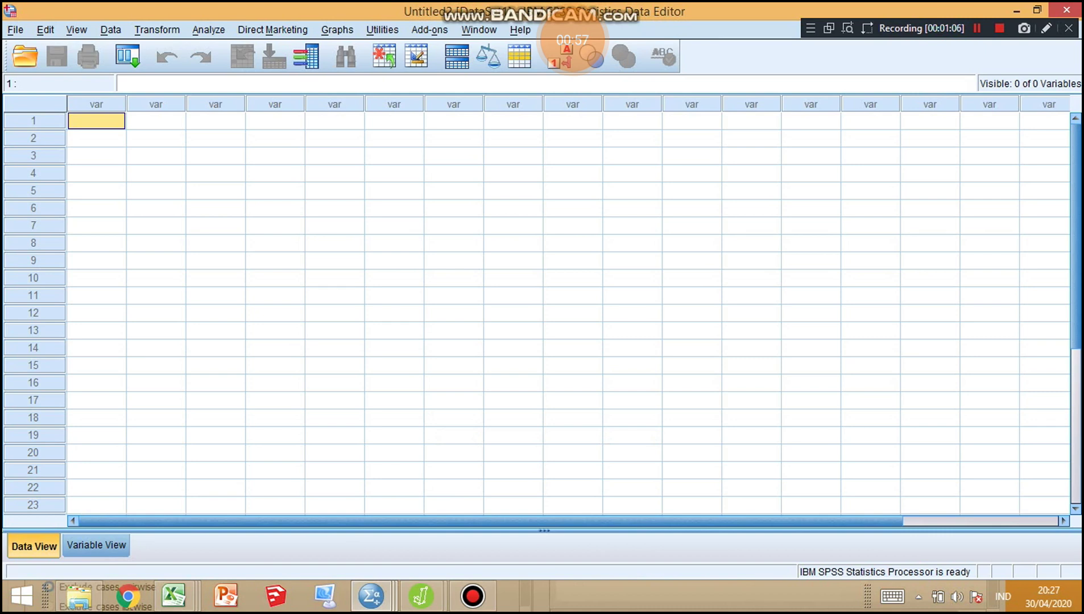
pyautogui.click(156, 122)
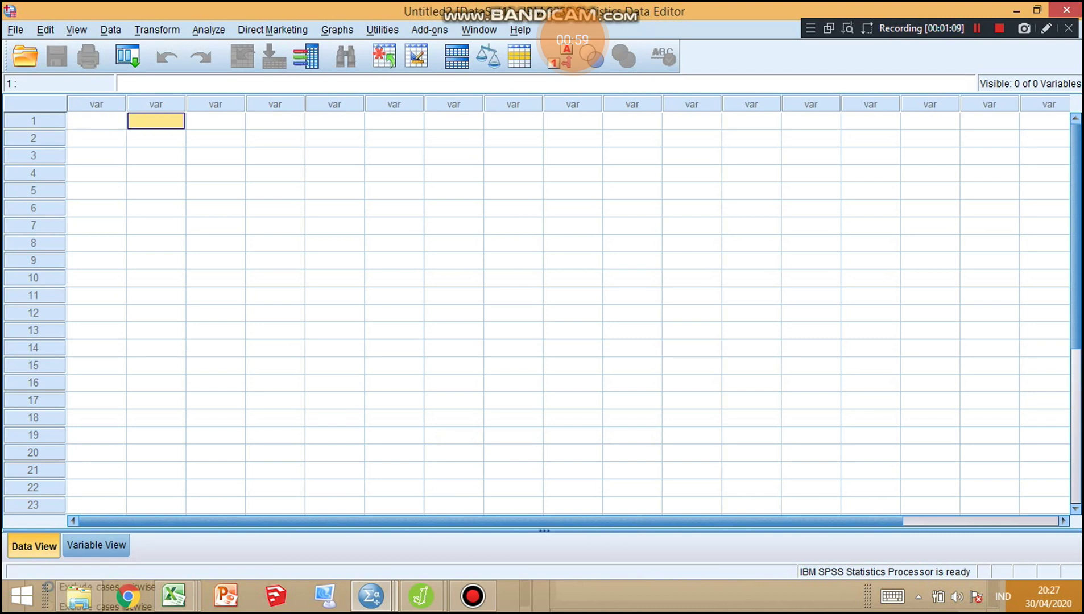
pyautogui.click(96, 121)
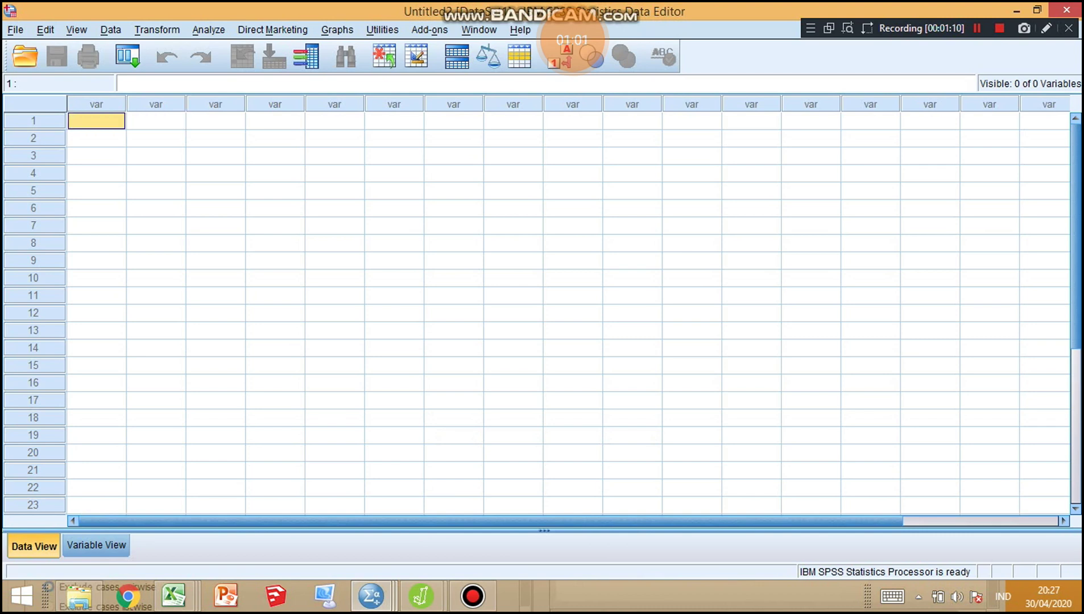
pyautogui.rightClick(102, 120)
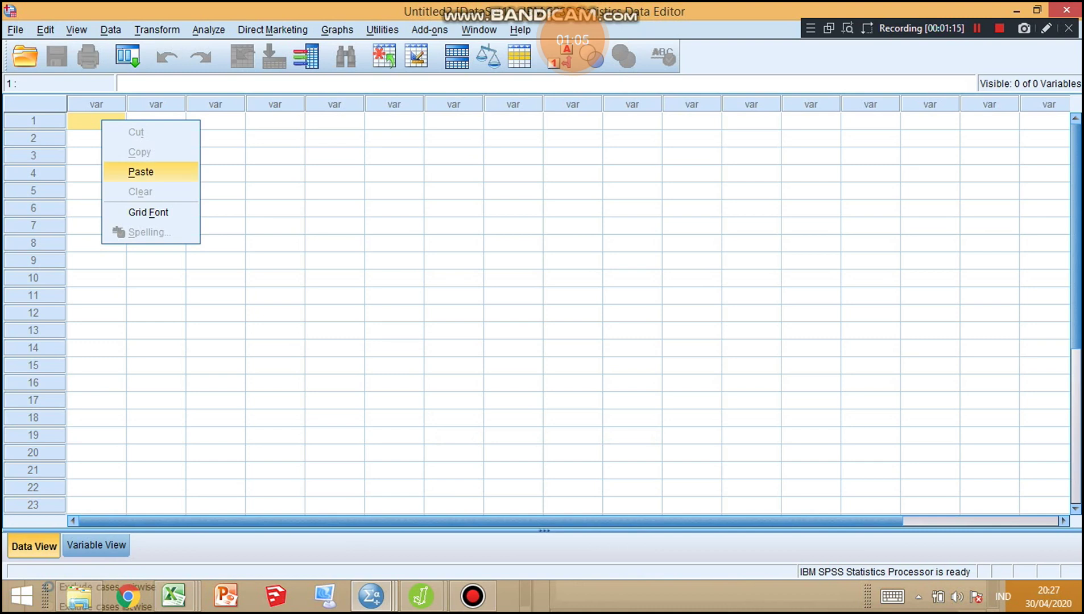
pyautogui.click(140, 171)
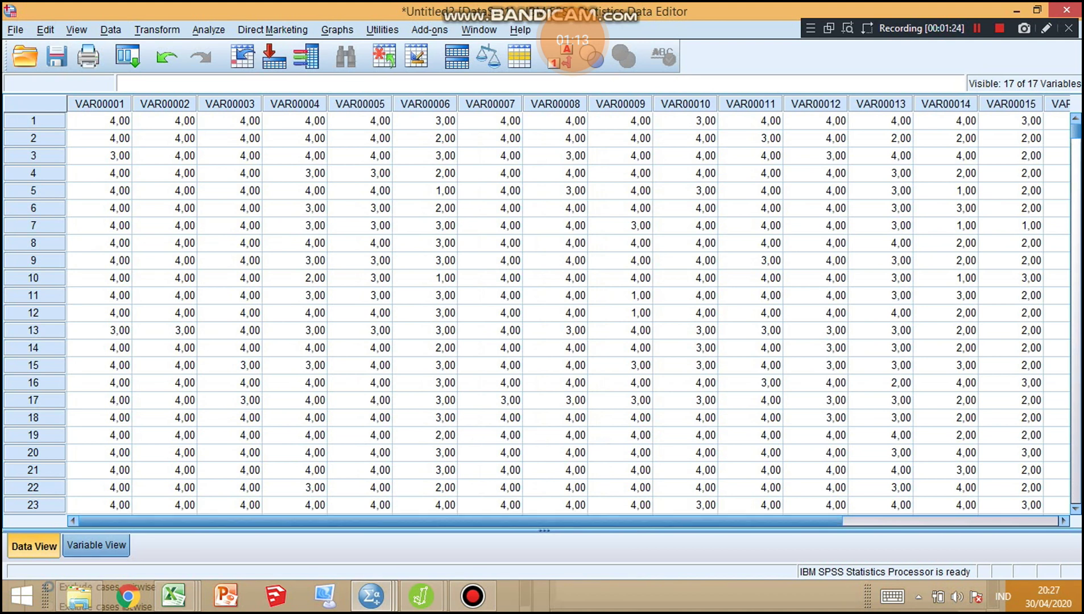
# Step: Rename the first four variables in the variable definitions as item1, item2, item3 and item4
pyautogui.hotkey('ctrl', 't')
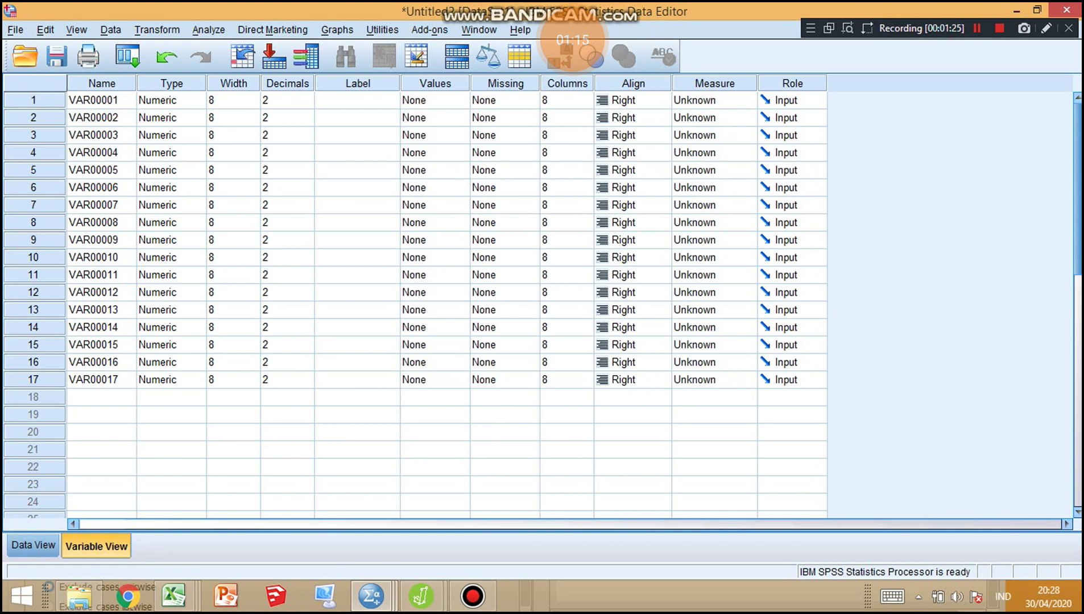
pyautogui.click(101, 101)
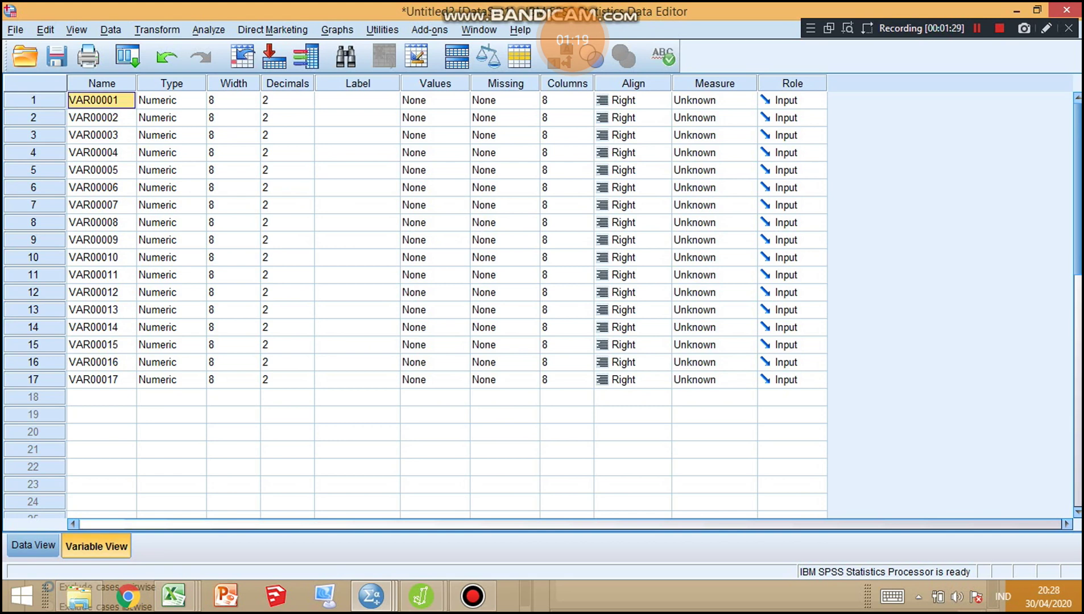
pyautogui.write('item1')
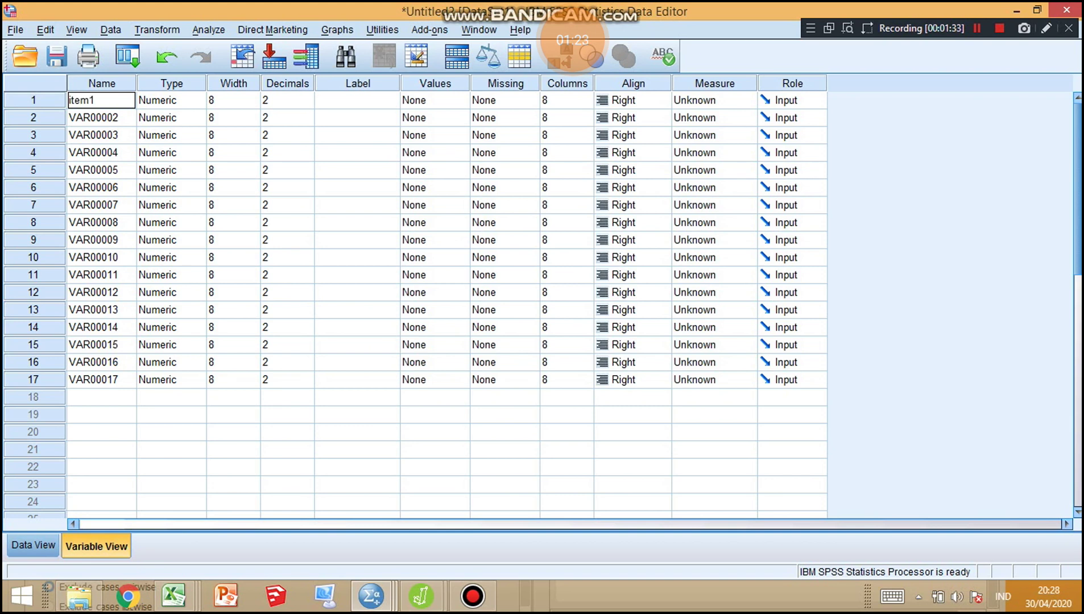
pyautogui.press('Return')
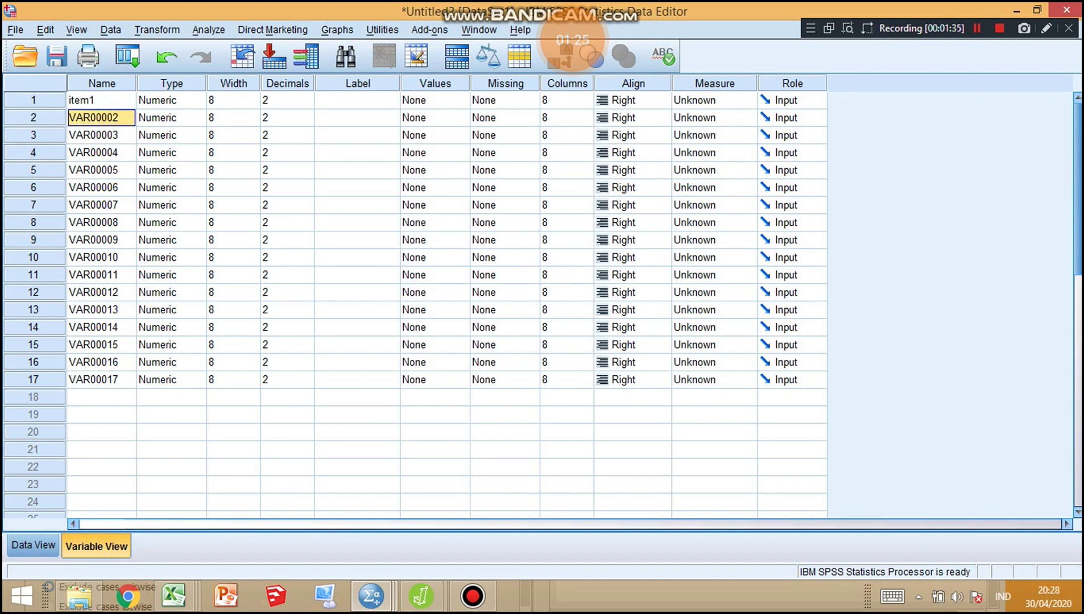
pyautogui.write('i')
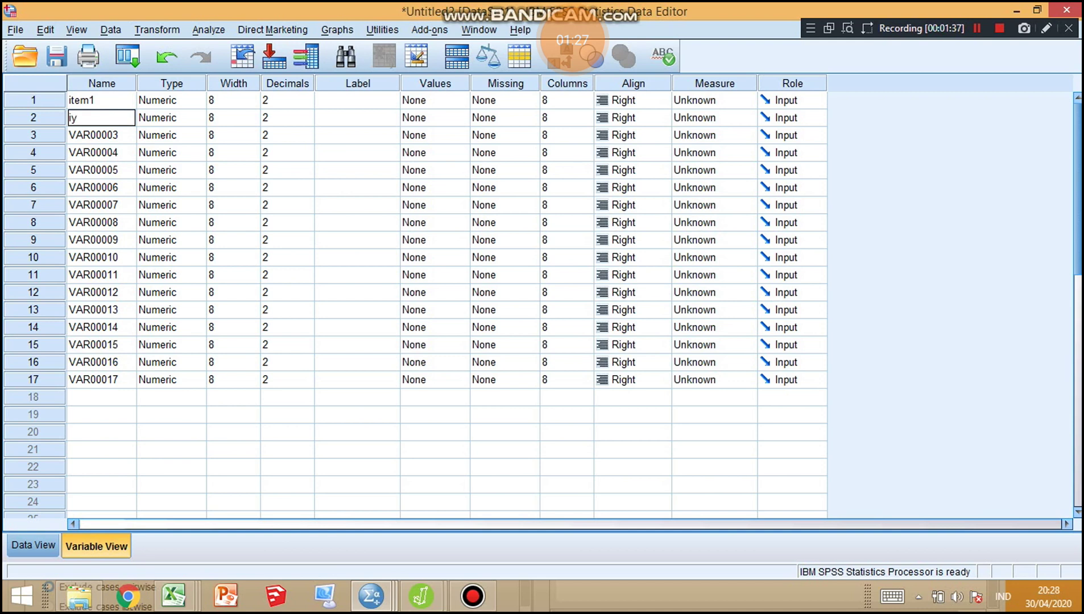
pyautogui.write('tem2')
pyautogui.press('Return')
pyautogui.write('item3')
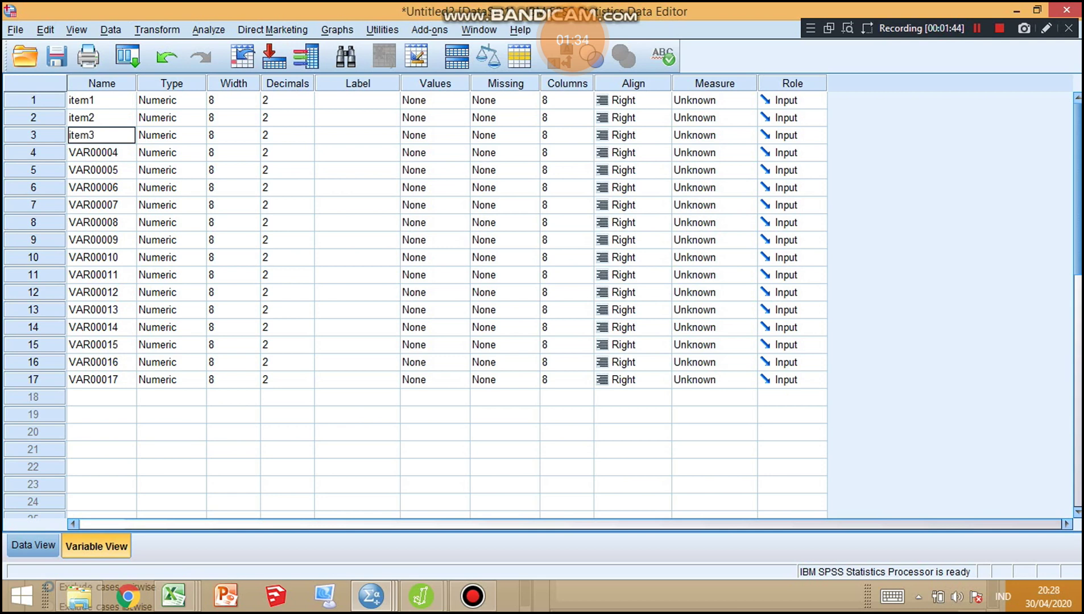
pyautogui.press('Return')
pyautogui.write('item4')
pyautogui.press('Return')
# Step: Rename the variables in rows 5 to 8 as item5, item6, item7 and item8
pyautogui.write('item5')
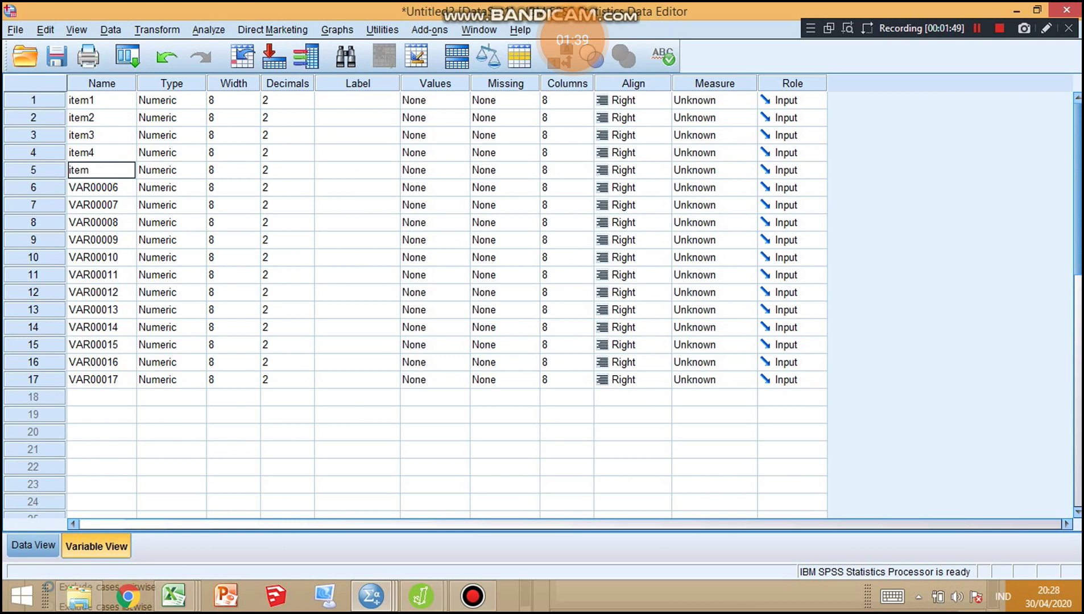
pyautogui.press('Return')
pyautogui.write('item6')
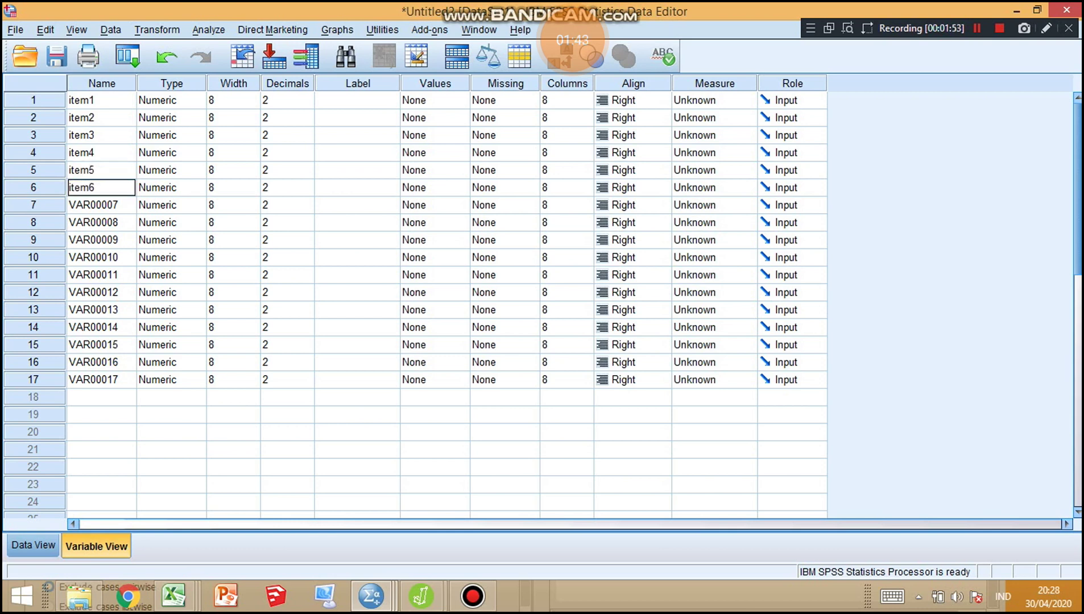
pyautogui.press('Return')
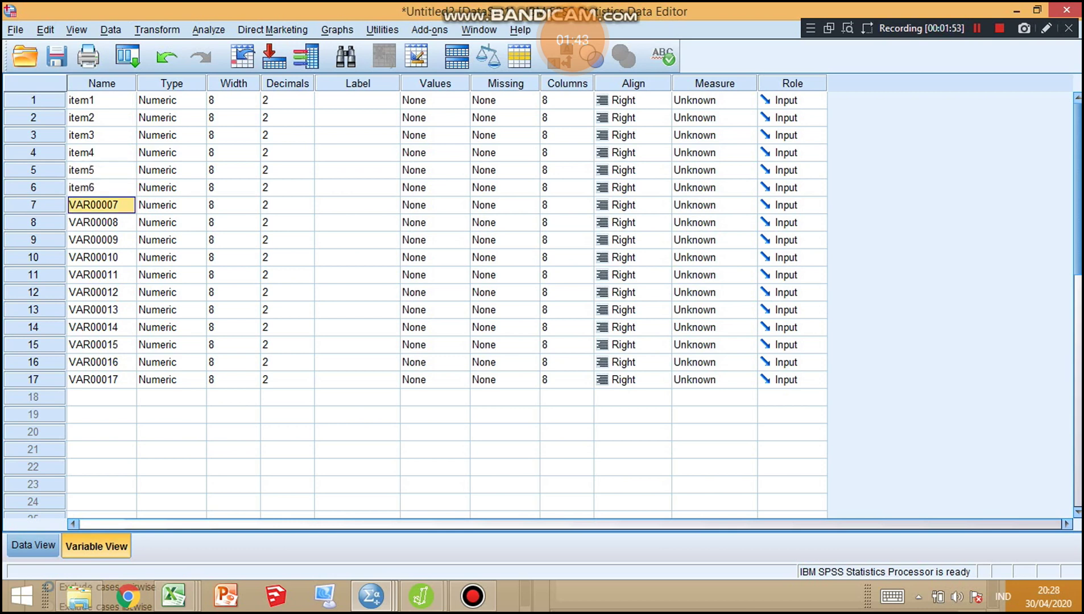
pyautogui.write('iy')
pyautogui.press('BackSpace')
pyautogui.write('tem')
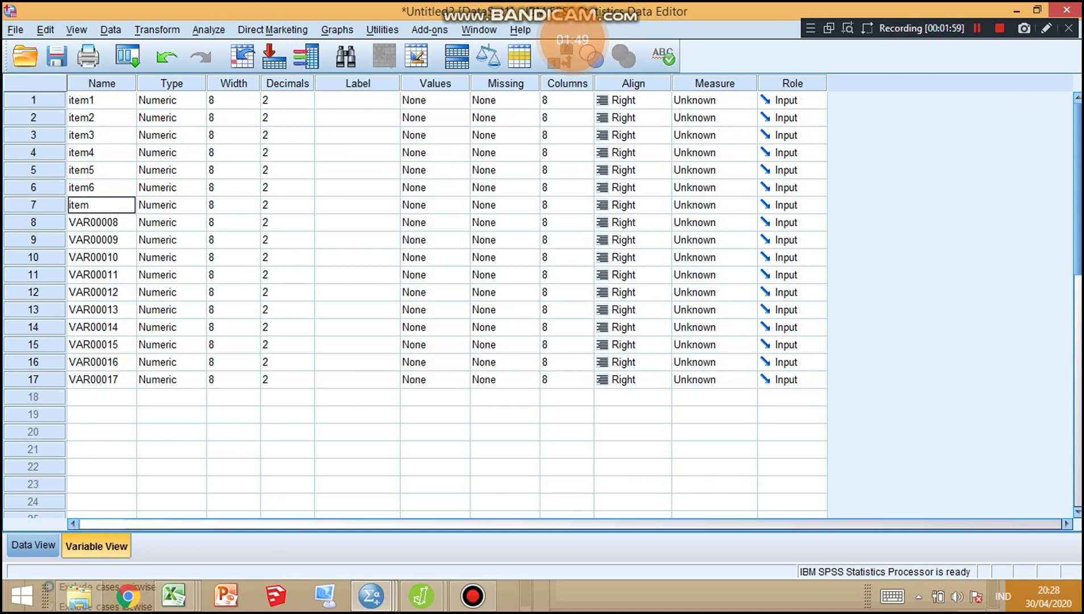
pyautogui.write('7')
pyautogui.press('Return')
pyautogui.write('item8')
pyautogui.press('Return')
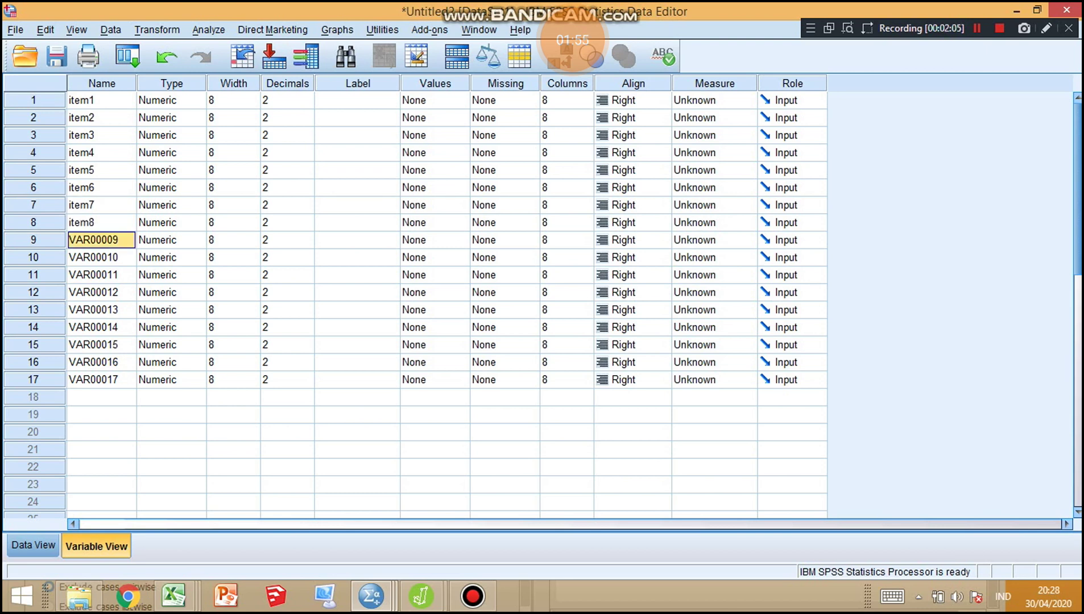
# Step: Rename the variables in rows 9 to 12 as item9, item10, item11 and item12
pyautogui.write('item9')
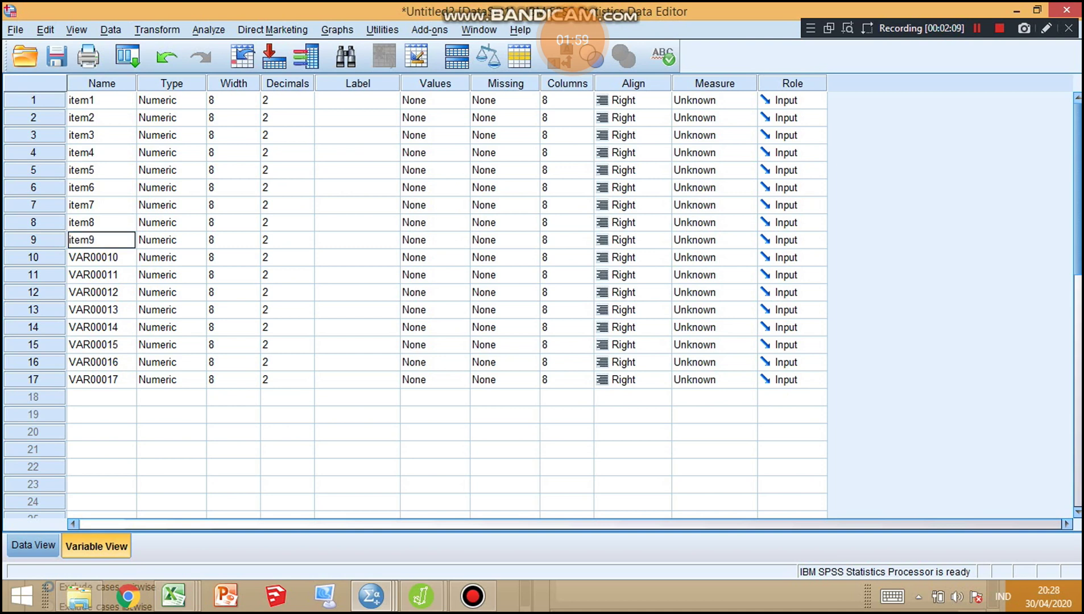
pyautogui.press('Return')
pyautogui.write('i')
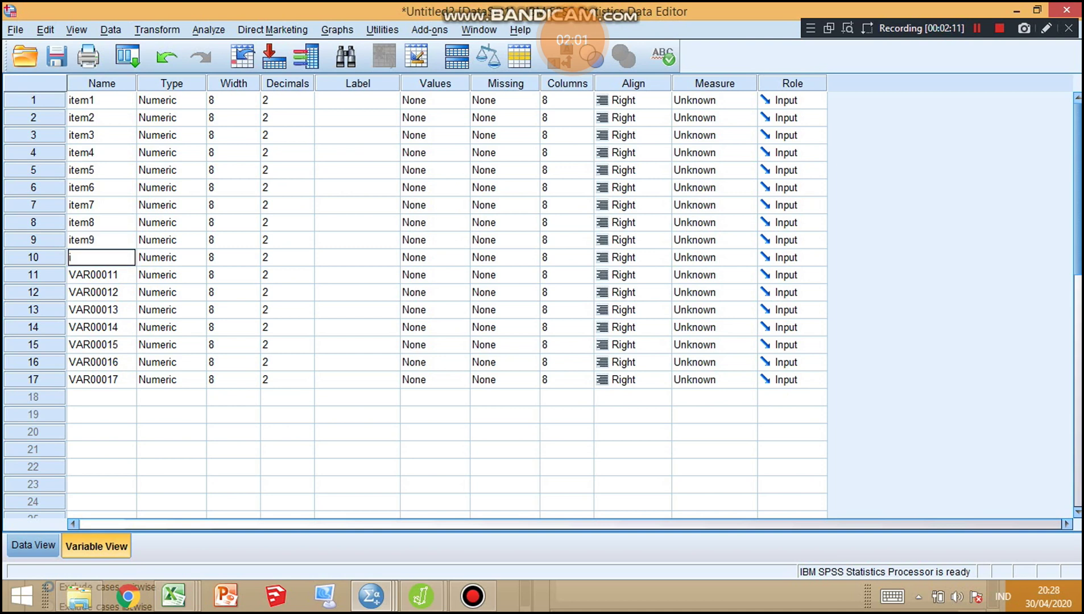
pyautogui.write('tem10')
pyautogui.press('Return')
pyautogui.write('i')
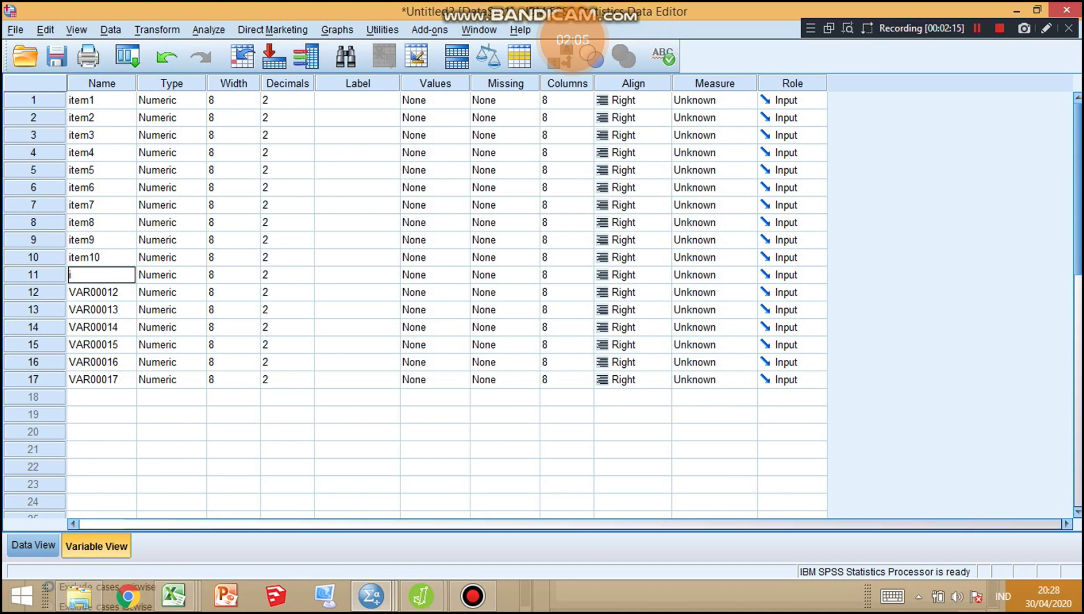
pyautogui.write('tem11')
pyautogui.press('Return')
pyautogui.write('item')
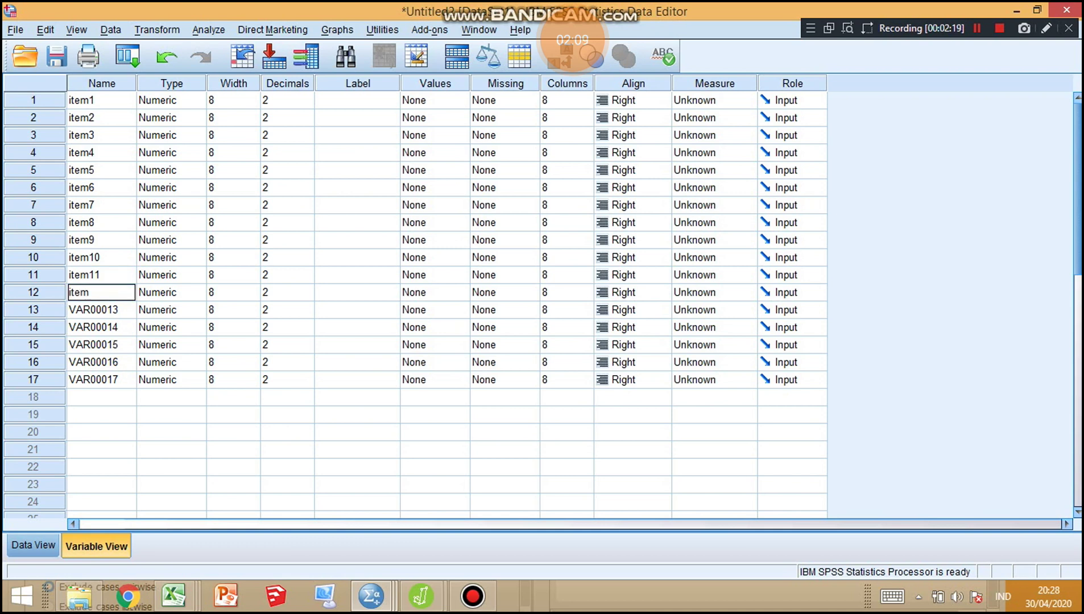
pyautogui.write('12')
pyautogui.press('Return')
# Step: Rename the variable in row 13 as item13
pyautogui.write('it')
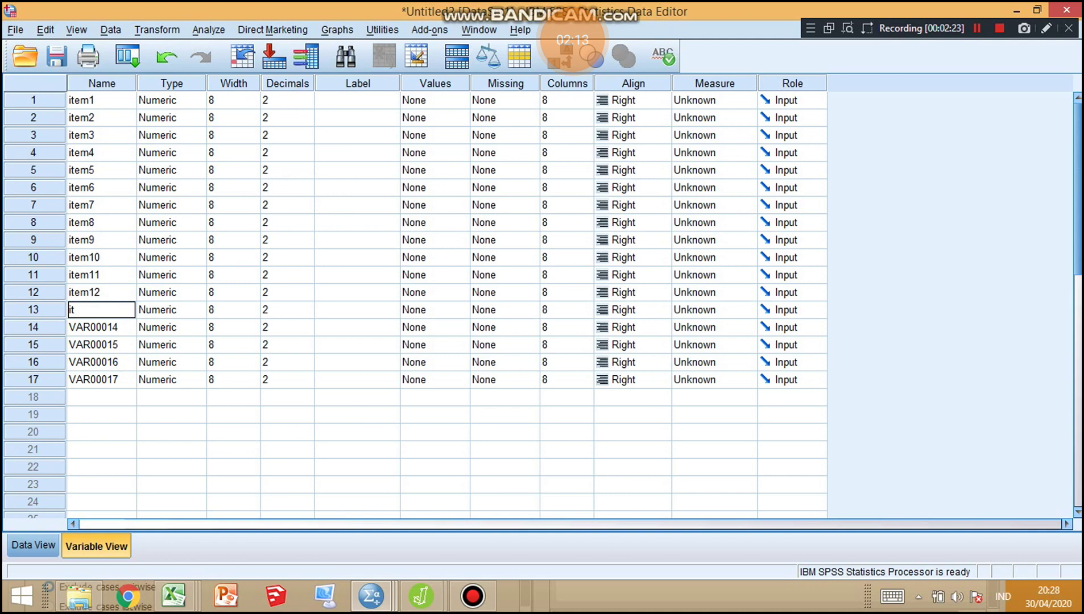
pyautogui.write('em13item')
pyautogui.press('Return')
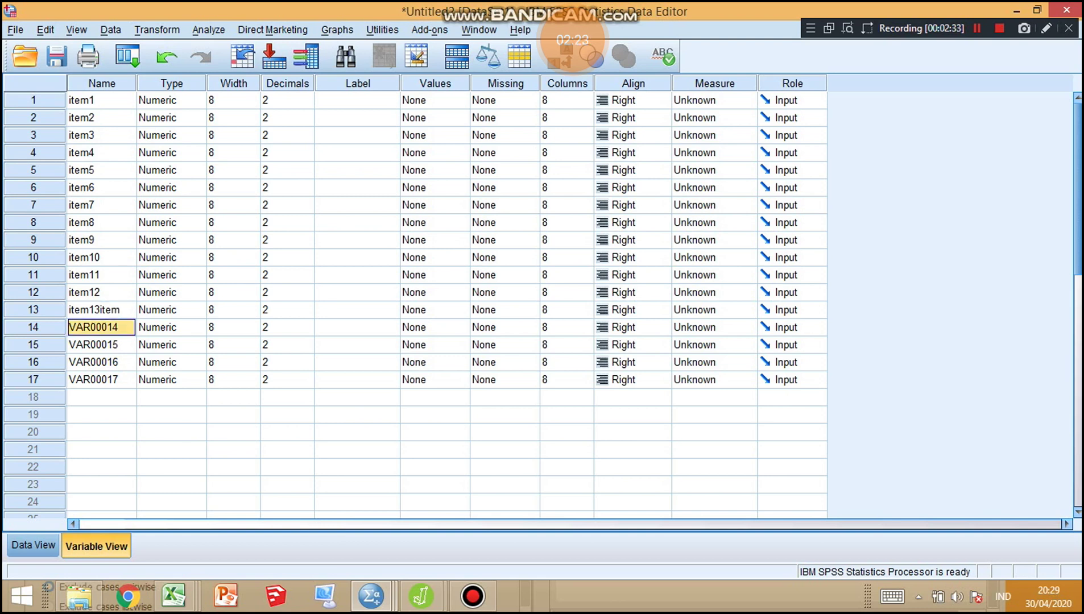
pyautogui.press('Up')
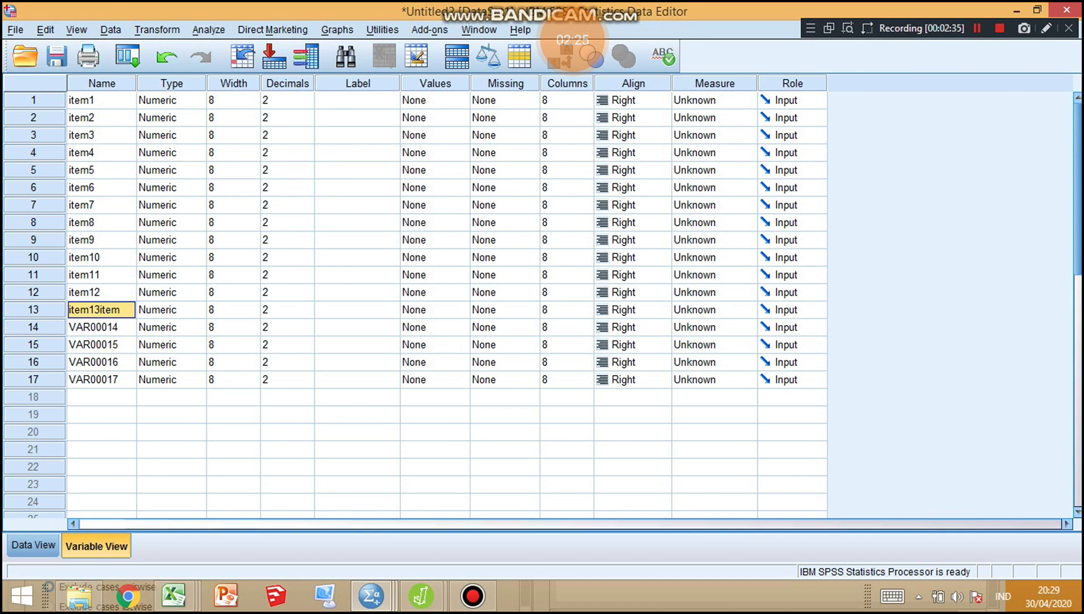
pyautogui.write('item13')
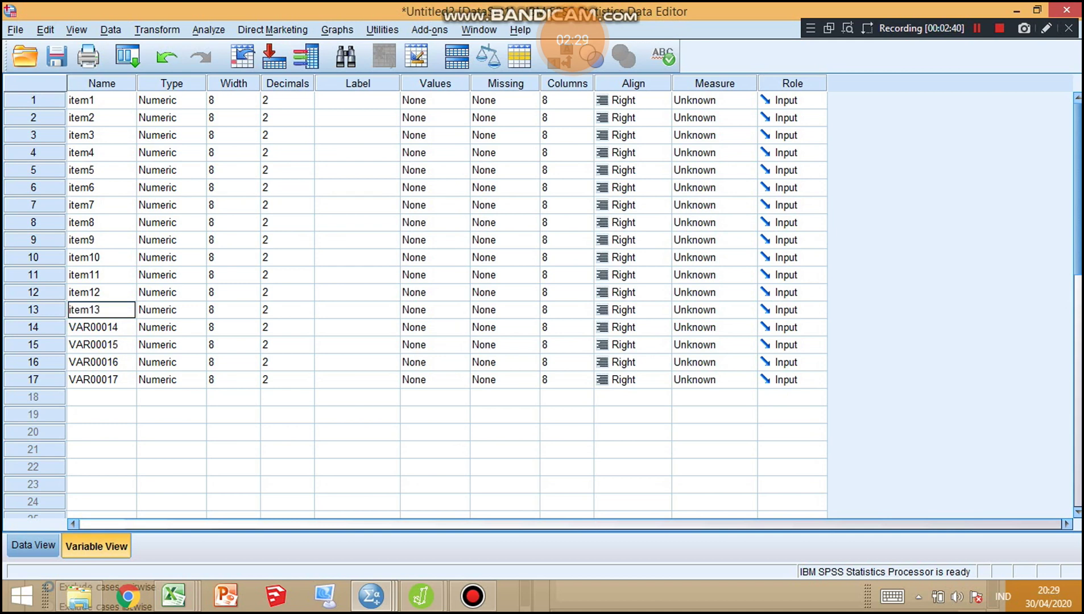
pyautogui.press('Return')
# Step: Rename the variables in rows 14 to 17 as item14, item15, item16 and item17
pyautogui.write('i')
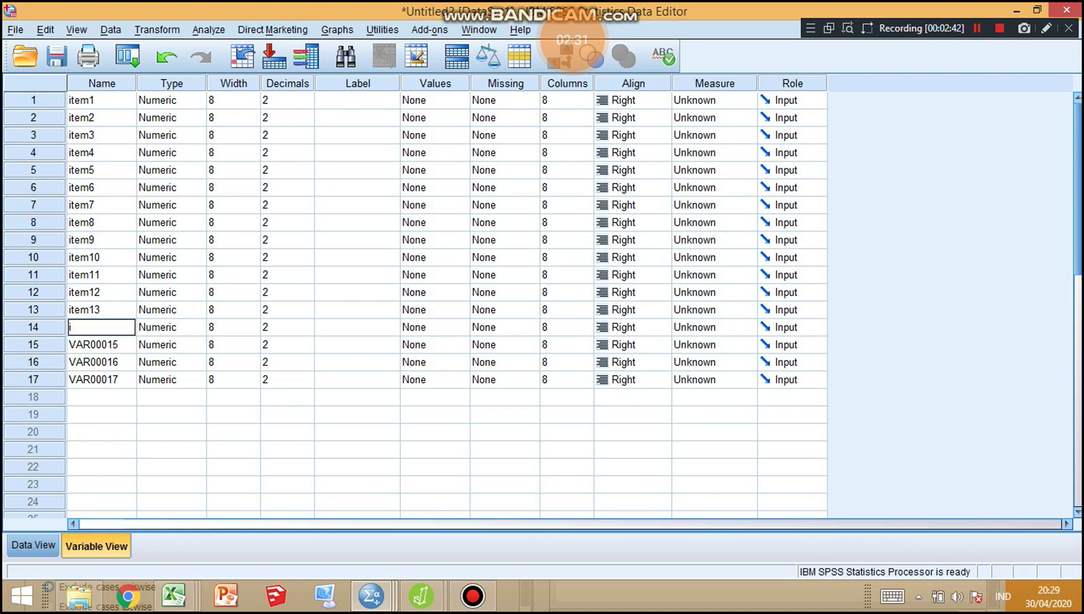
pyautogui.write('tem14')
pyautogui.press('Return')
pyautogui.write('it')
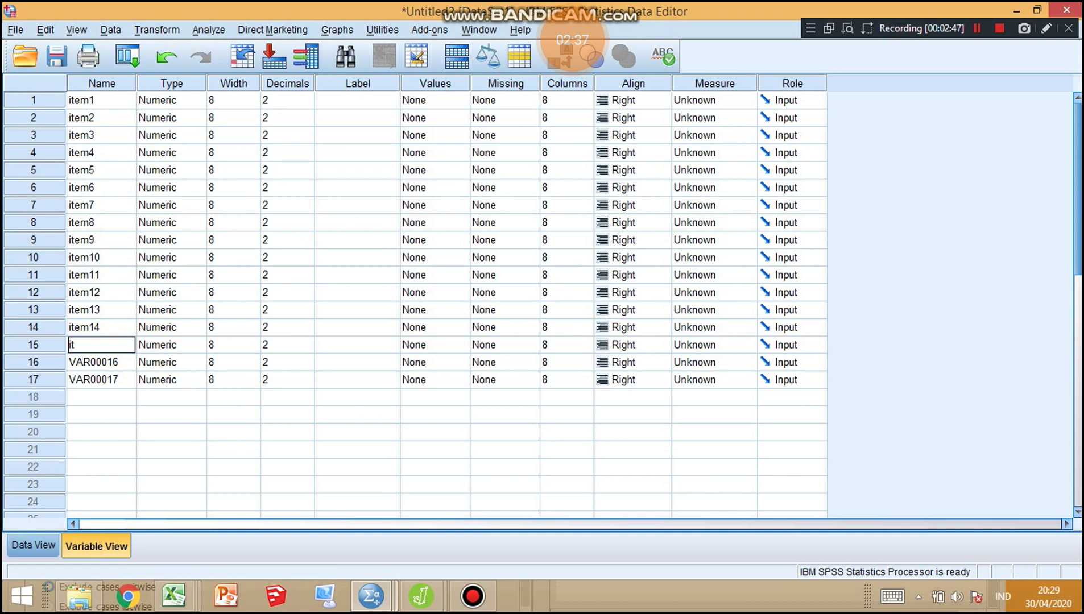
pyautogui.write('em15')
pyautogui.press('Return')
pyautogui.write('item1')
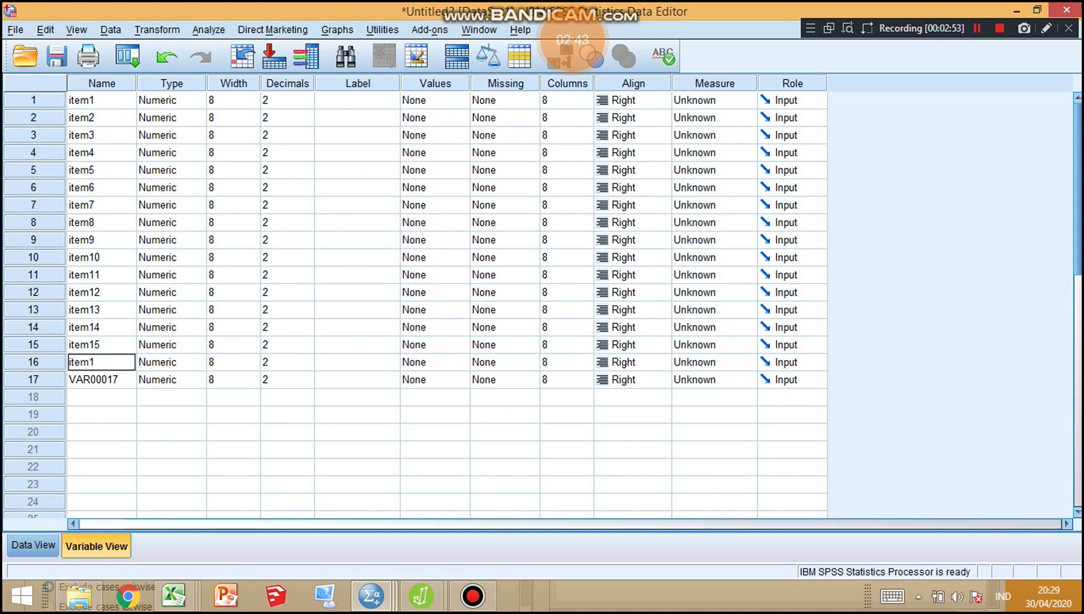
pyautogui.write('5')
pyautogui.press('BackSpace')
pyautogui.write('6')
pyautogui.press('Return')
pyautogui.write('item17')
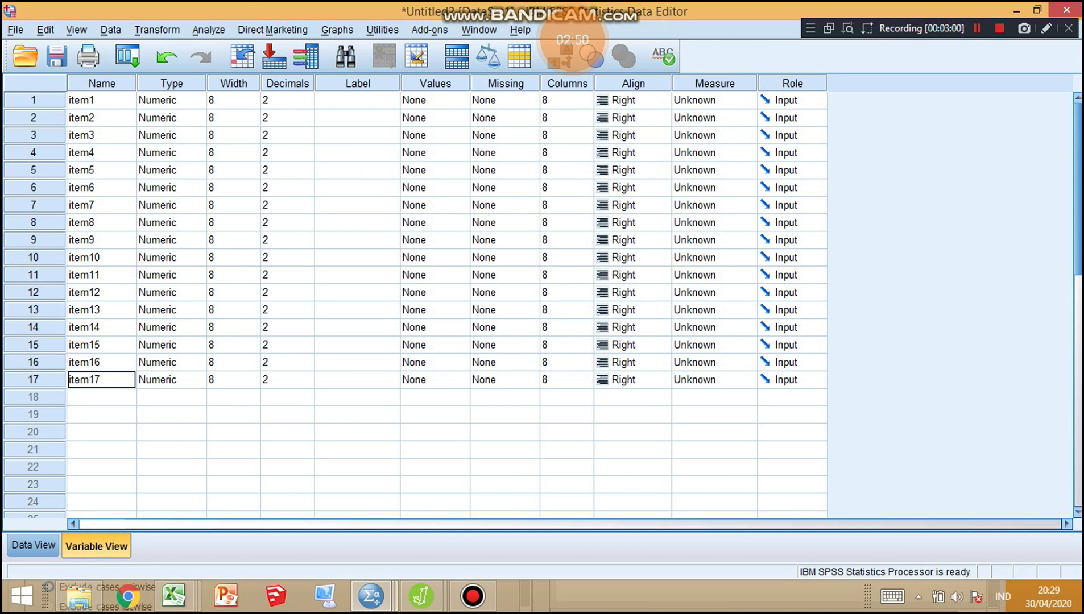
pyautogui.press('Return')
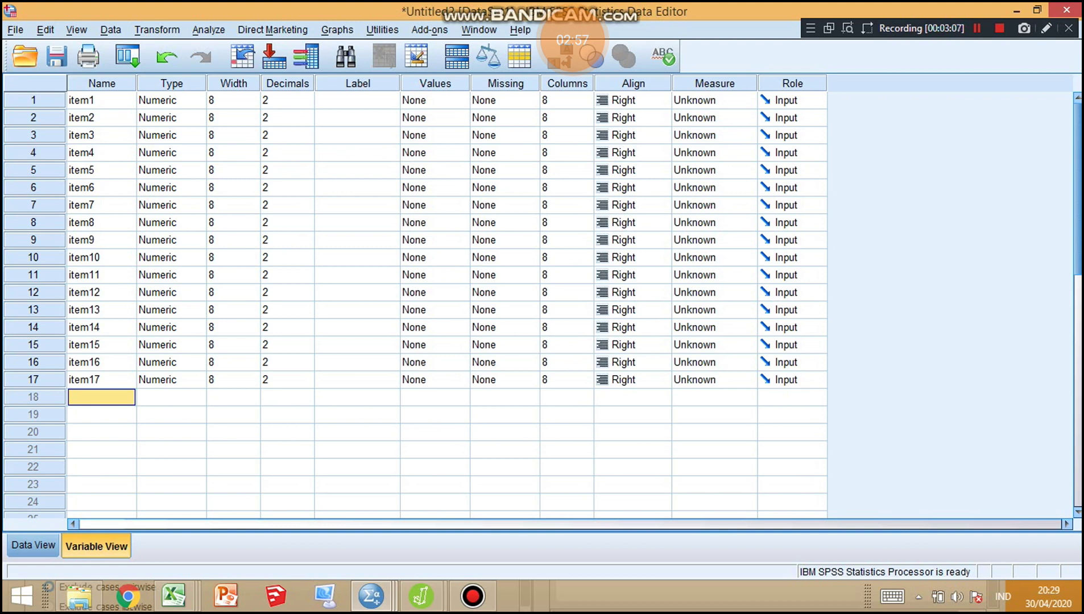
# Step: Set the decimals of the variables item2 through item17 to 0
pyautogui.hotkey('ctrl', 't')
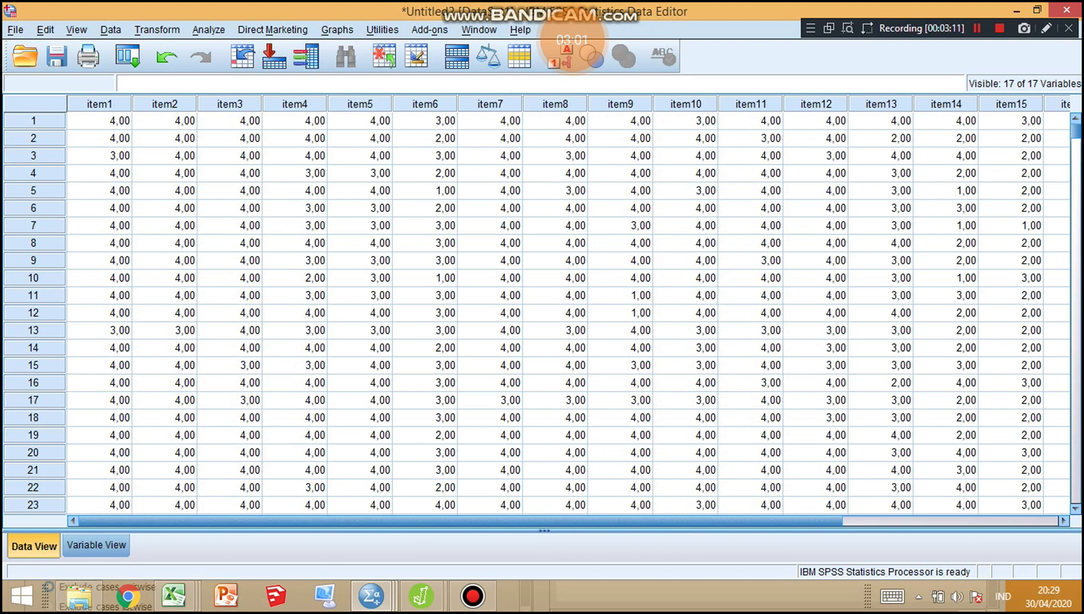
pyautogui.hotkey('ctrl', 't')
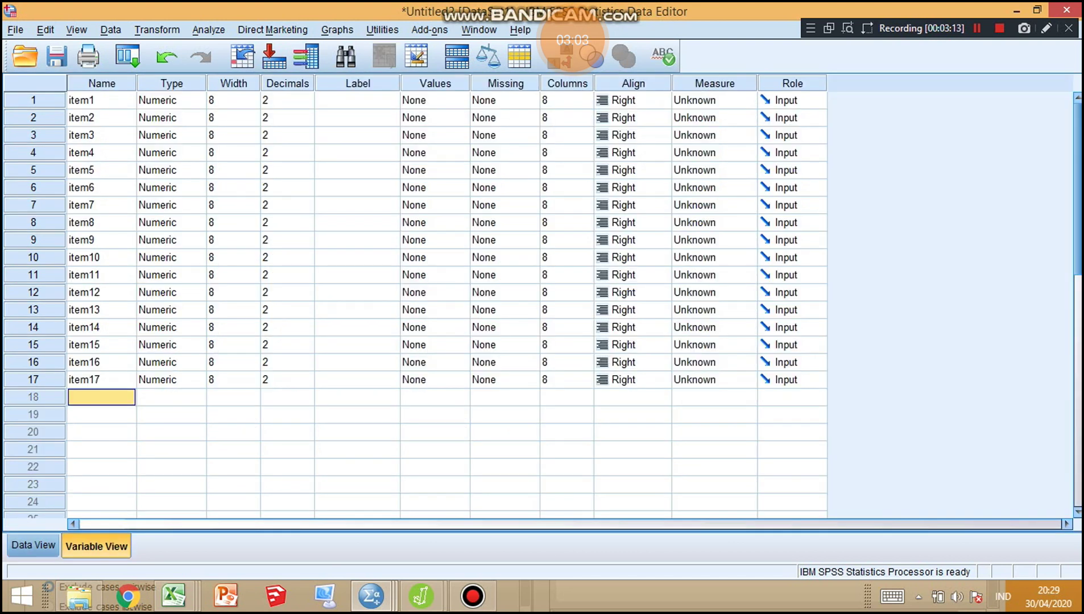
pyautogui.click(284, 101)
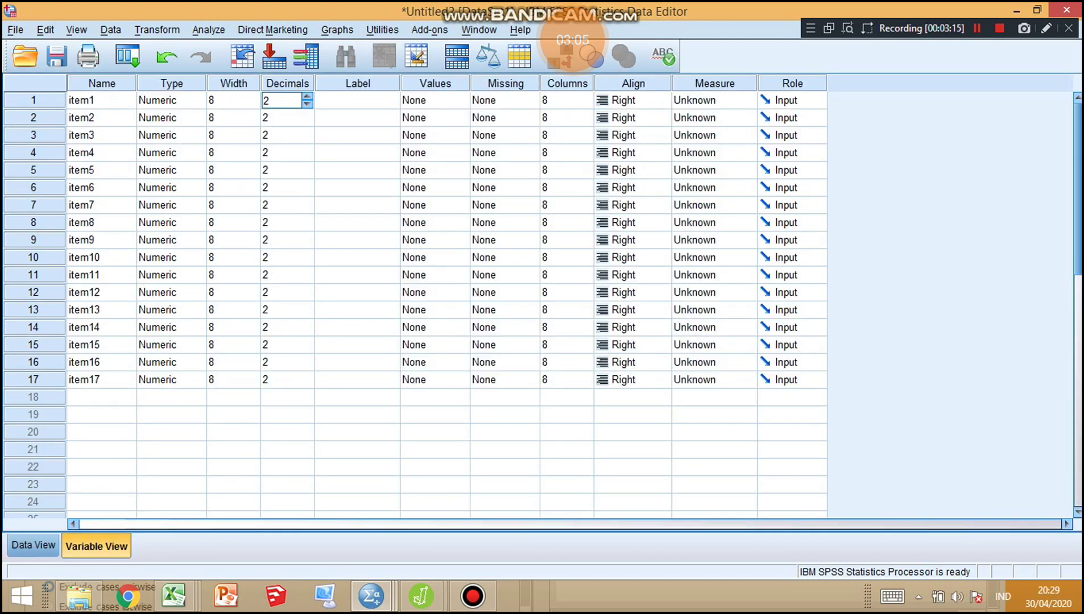
pyautogui.press('Return')
pyautogui.write('0')
pyautogui.press('Return')
pyautogui.write('0')
pyautogui.press('Return')
pyautogui.write('0 0 0 0 0 0 0 0 0 0 0 0 0 0')
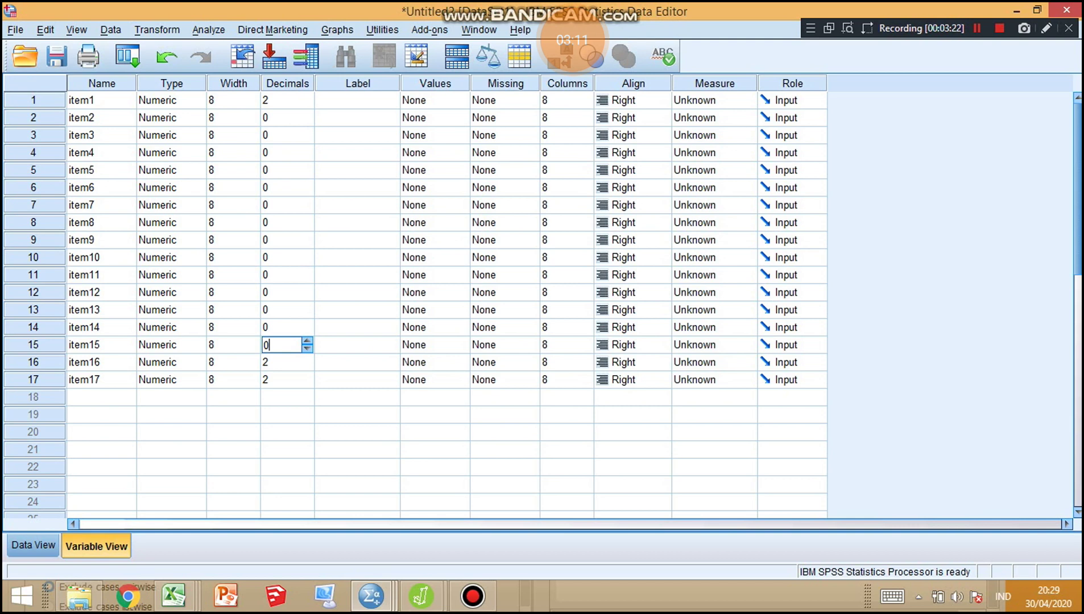
# Step: Set the decimals of the variable item1 to 0
pyautogui.press('Up')
pyautogui.press('Up')
pyautogui.press('Up')
pyautogui.press('Up')
pyautogui.press('Up')
pyautogui.press('Up')
pyautogui.press('Up')
pyautogui.press('Up')
pyautogui.press('Up')
pyautogui.press('Up')
pyautogui.press('Up')
pyautogui.press('Up')
pyautogui.press('Up')
pyautogui.press('Up')
pyautogui.press('Up')
pyautogui.press('Up')
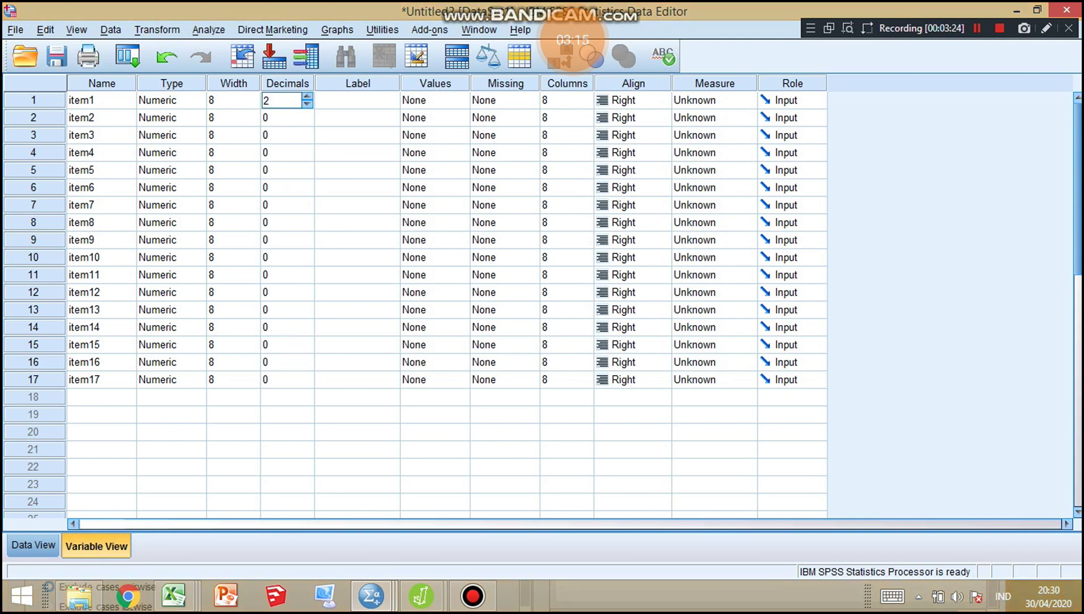
pyautogui.write('00')
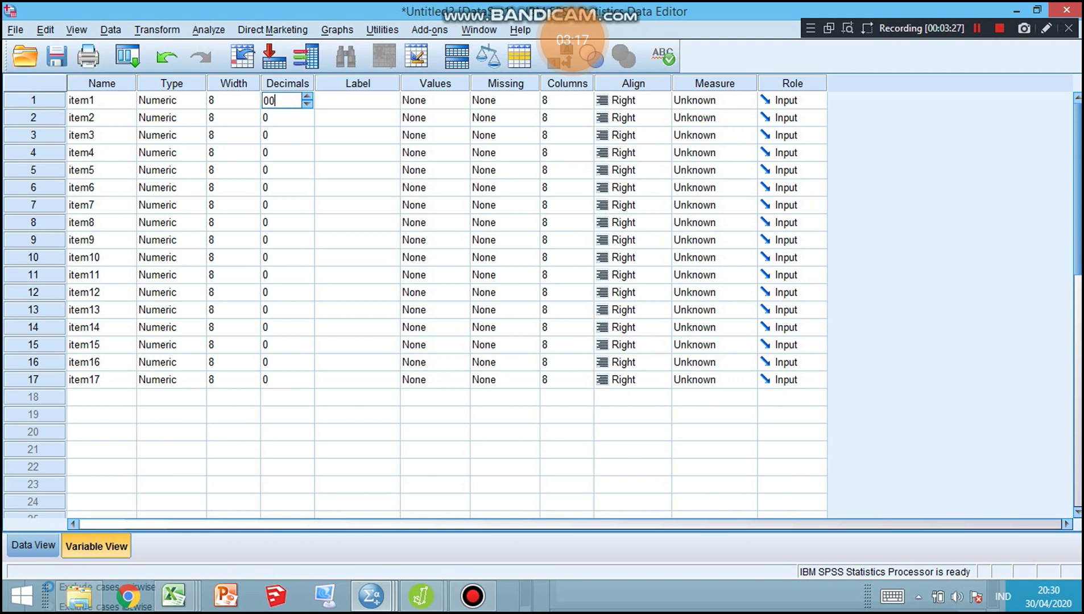
pyautogui.press('BackSpace')
pyautogui.press('BackSpace')
pyautogui.write('0')
pyautogui.click(233, 432)
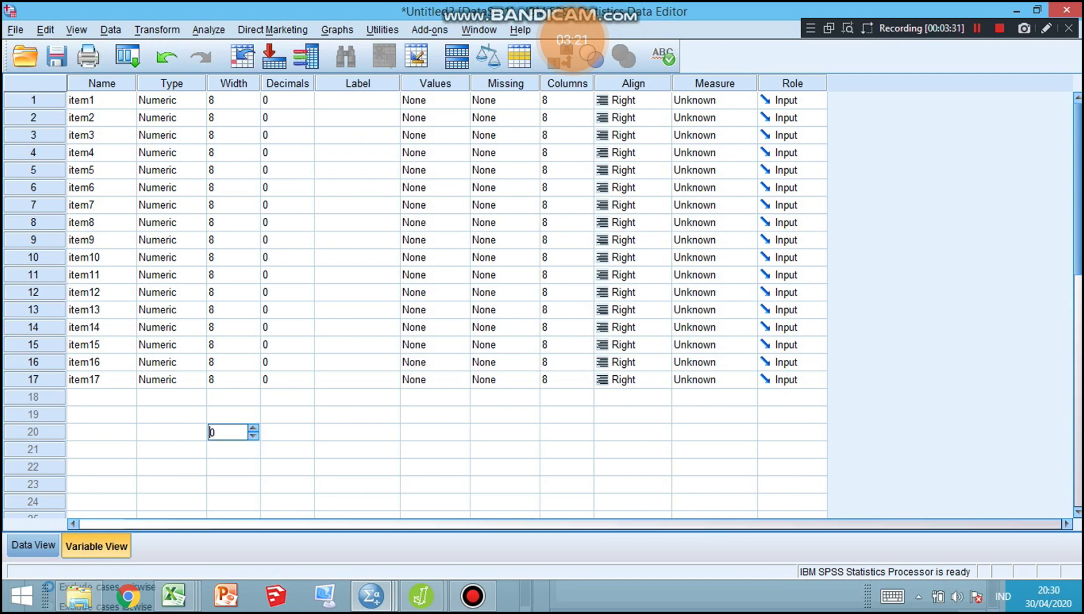
# Step: Start a Reliability Analysis from the data view and add item1 through item17 as its items
pyautogui.click(33, 545)
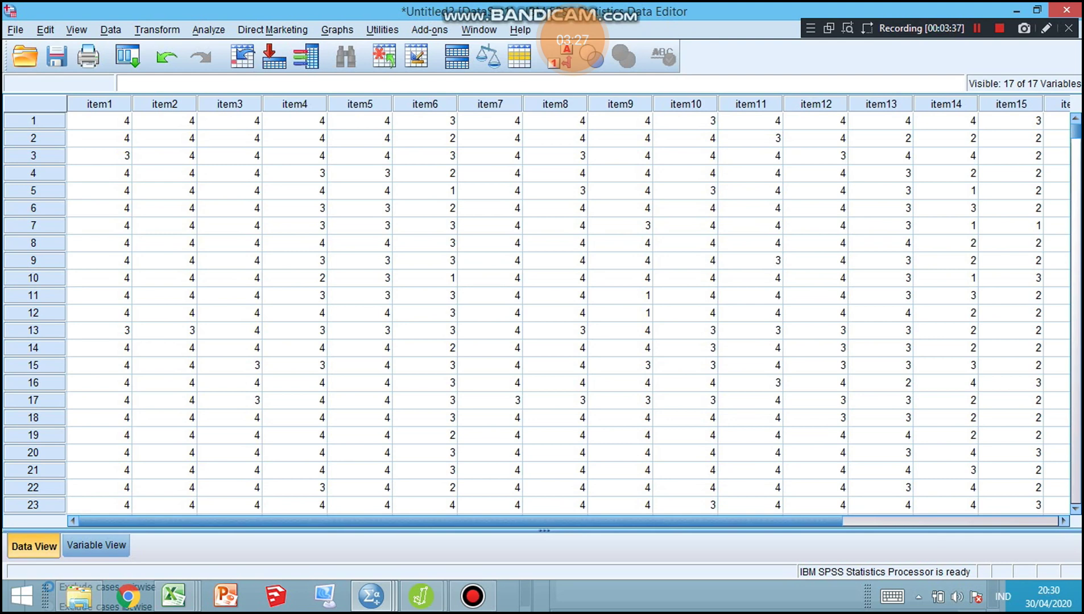
pyautogui.hotkey('alt', 'a')
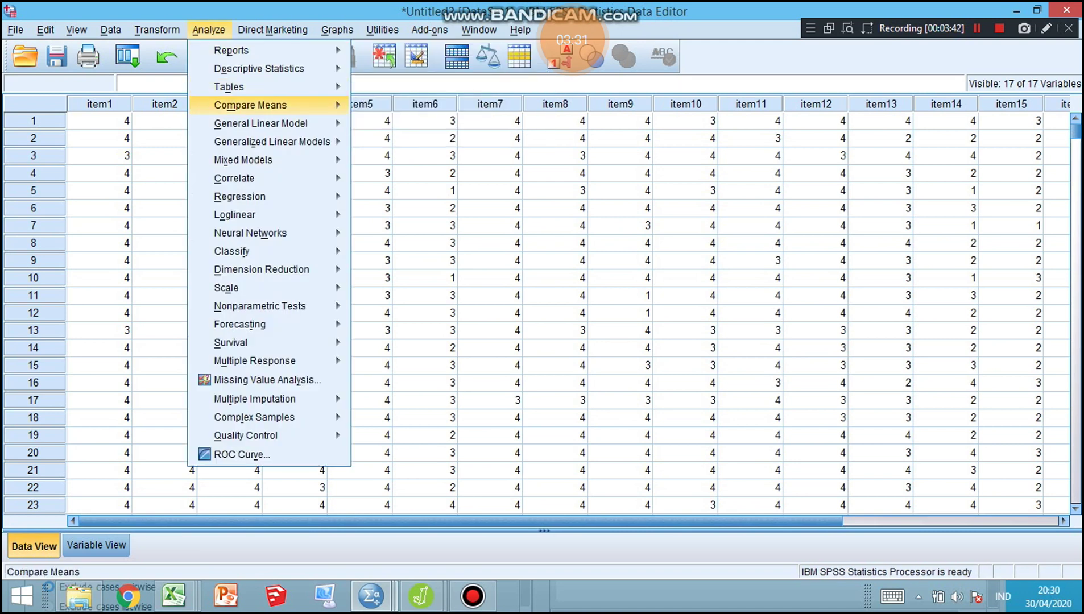
pyautogui.moveTo(256, 178)
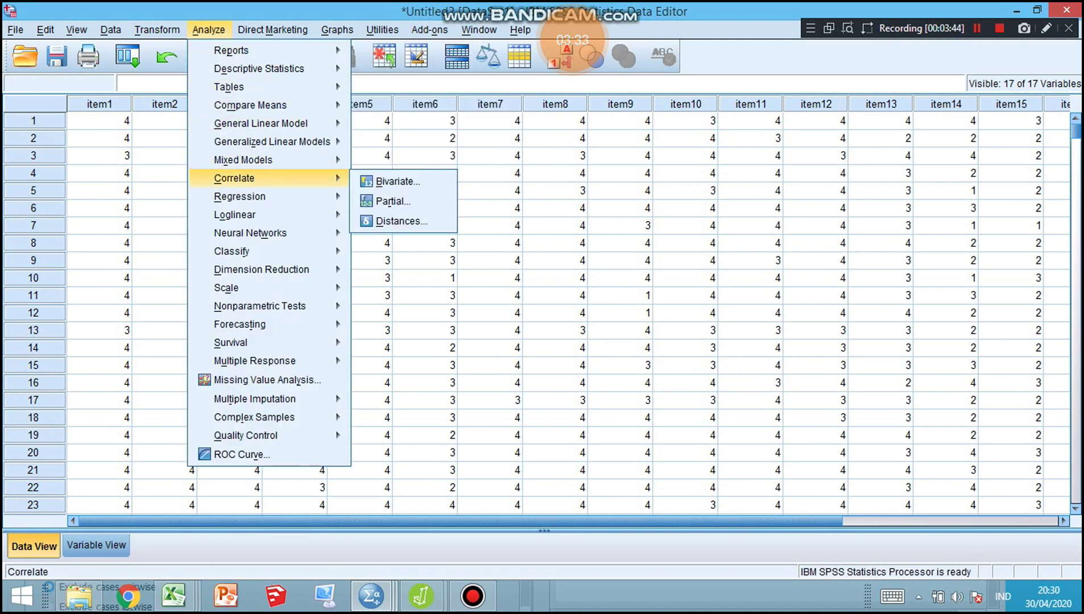
pyautogui.moveTo(227, 287)
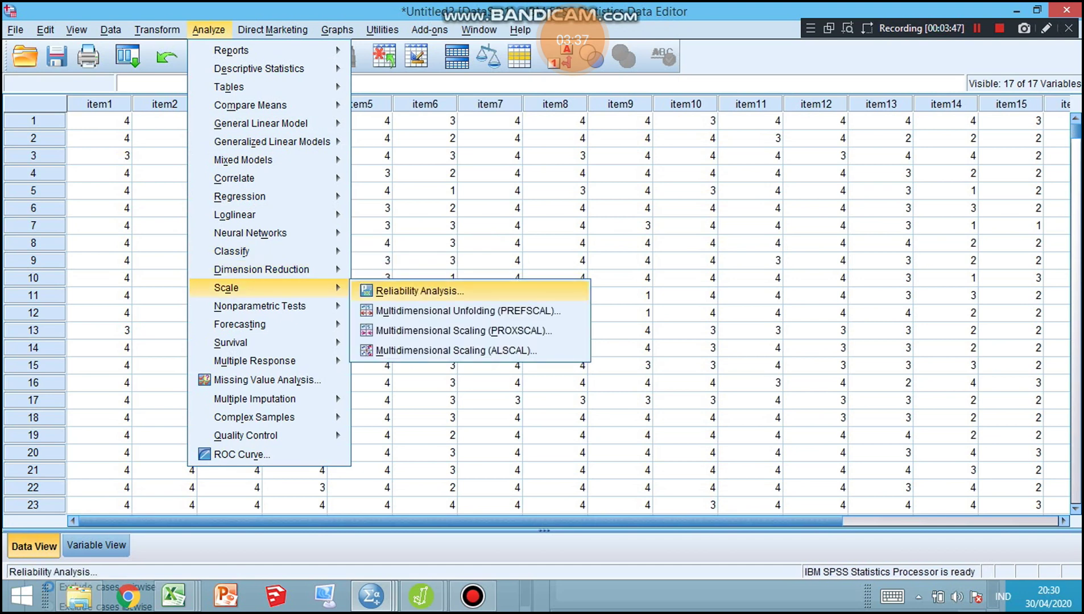
pyautogui.click(419, 291)
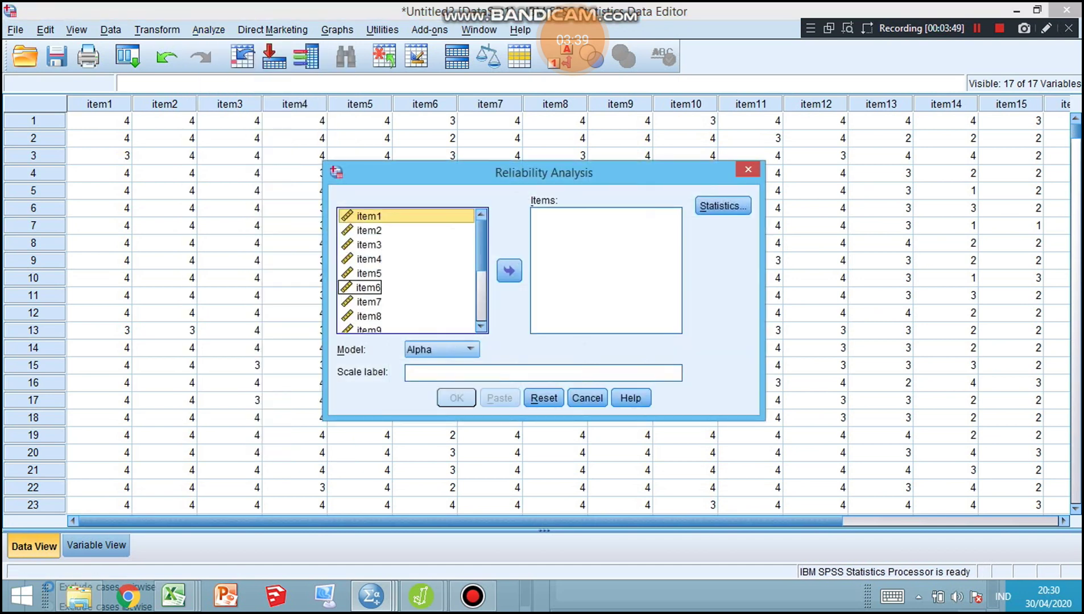
pyautogui.hotkey('shift', 'Down')
pyautogui.hotkey('shift', 'Down')
pyautogui.hotkey('shift', 'Down')
pyautogui.hotkey('shift', 'Down')
pyautogui.hotkey('shift', 'Down')
pyautogui.hotkey('shift', 'Down')
pyautogui.hotkey('shift', 'Down')
pyautogui.hotkey('shift', 'Down')
pyautogui.hotkey('shift', 'Down')
pyautogui.hotkey('shift', 'Down')
pyautogui.hotkey('shift', 'Down')
pyautogui.hotkey('shift', 'Down')
pyautogui.hotkey('shift', 'Down')
pyautogui.hotkey('shift', 'Down')
pyautogui.hotkey('shift', 'Down')
pyautogui.hotkey('shift', 'Down')
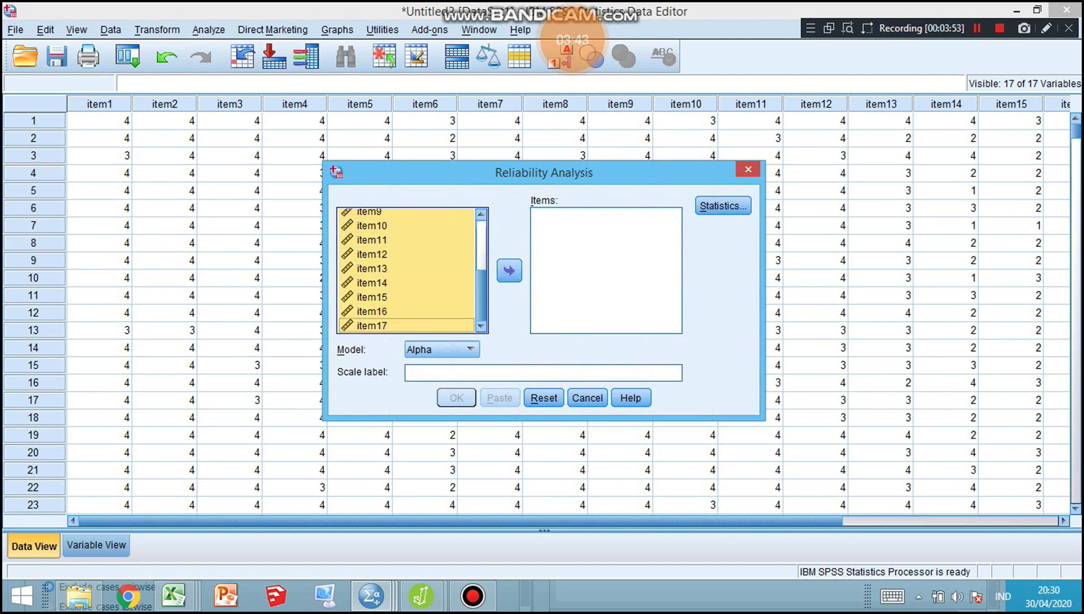
pyautogui.click(509, 271)
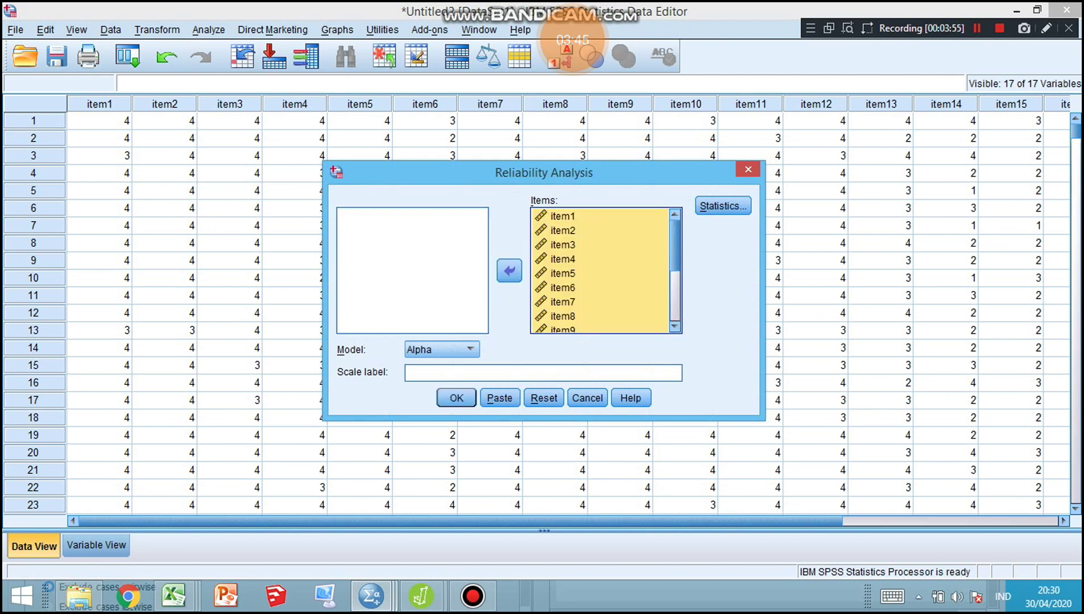
# Step: Request descriptives for item, scale and scale if item deleted, and run the reliability analysis with the Alpha model
pyautogui.click(723, 205)
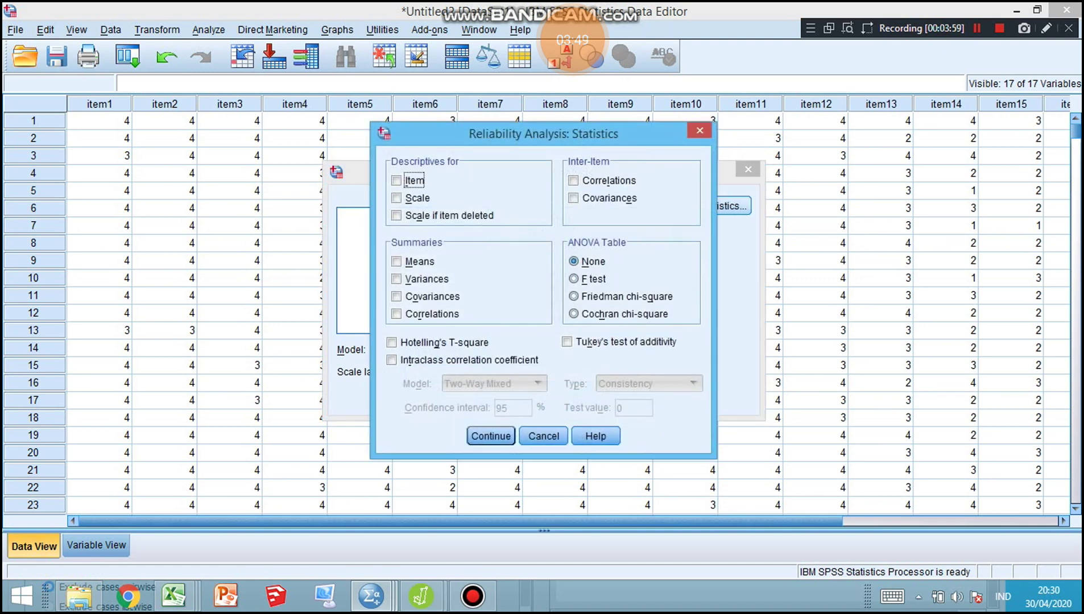
pyautogui.click(397, 180)
pyautogui.click(396, 198)
pyautogui.click(397, 215)
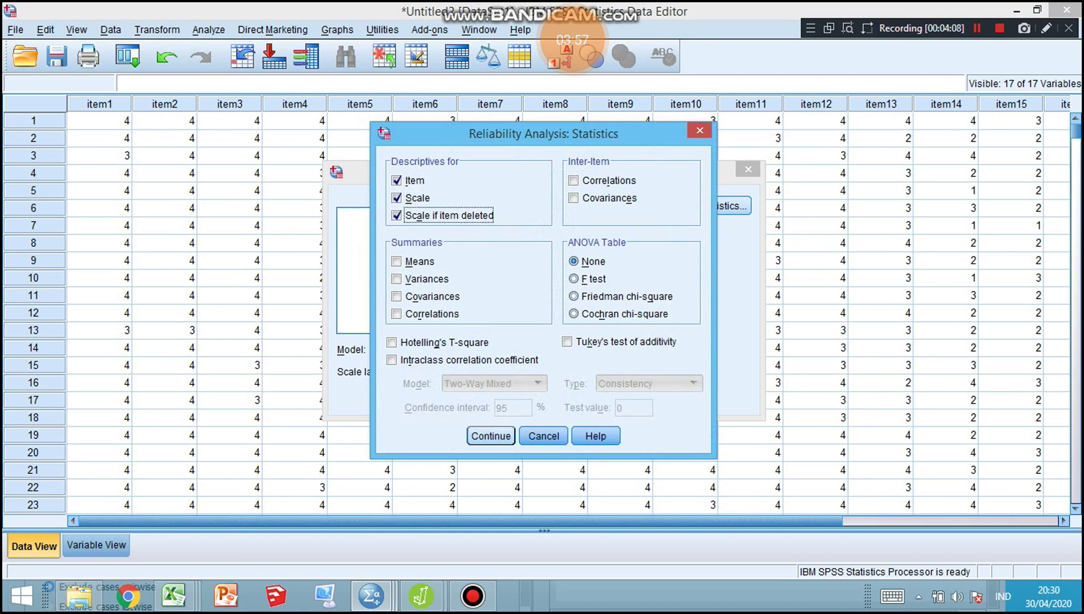
pyautogui.click(491, 436)
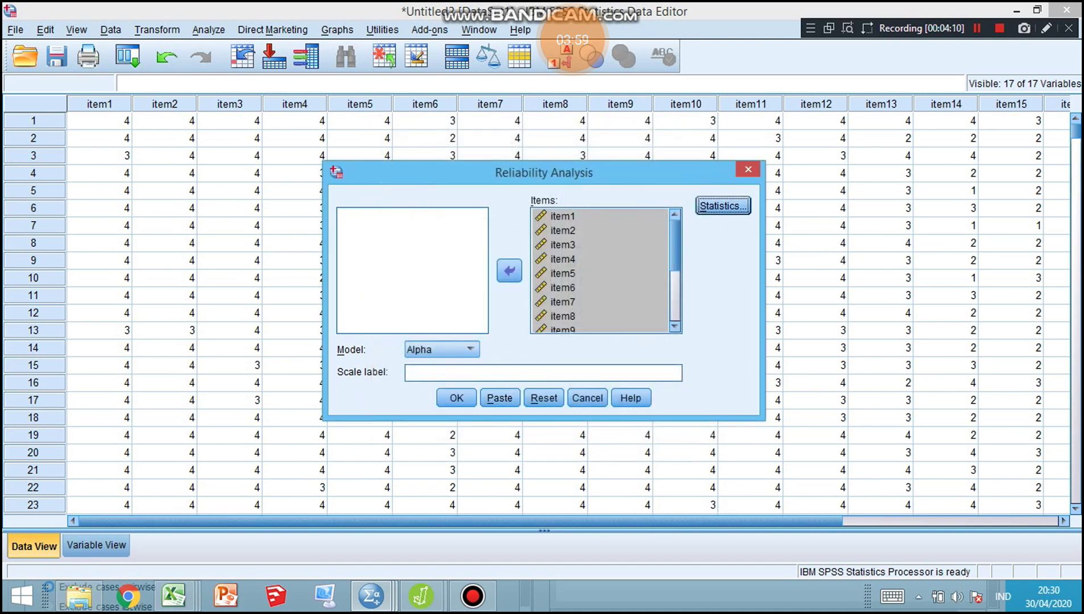
pyautogui.press('Return')
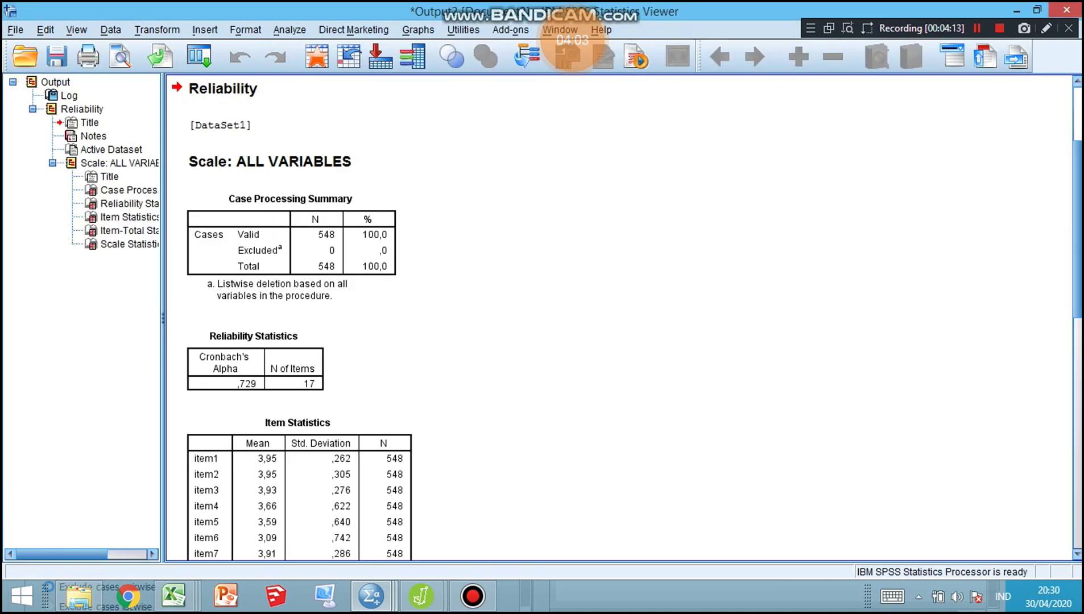
# Step: Examine the Reliability Statistics, Item Statistics and Item-Total Statistics tables in the reliability output
pyautogui.click(255, 364)
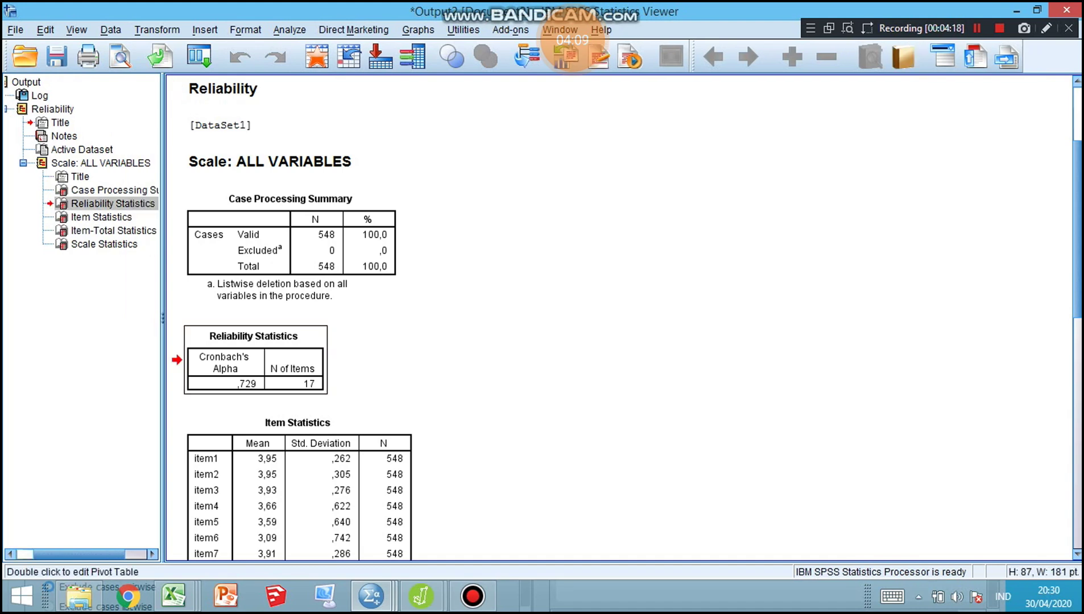
pyautogui.press('Escape')
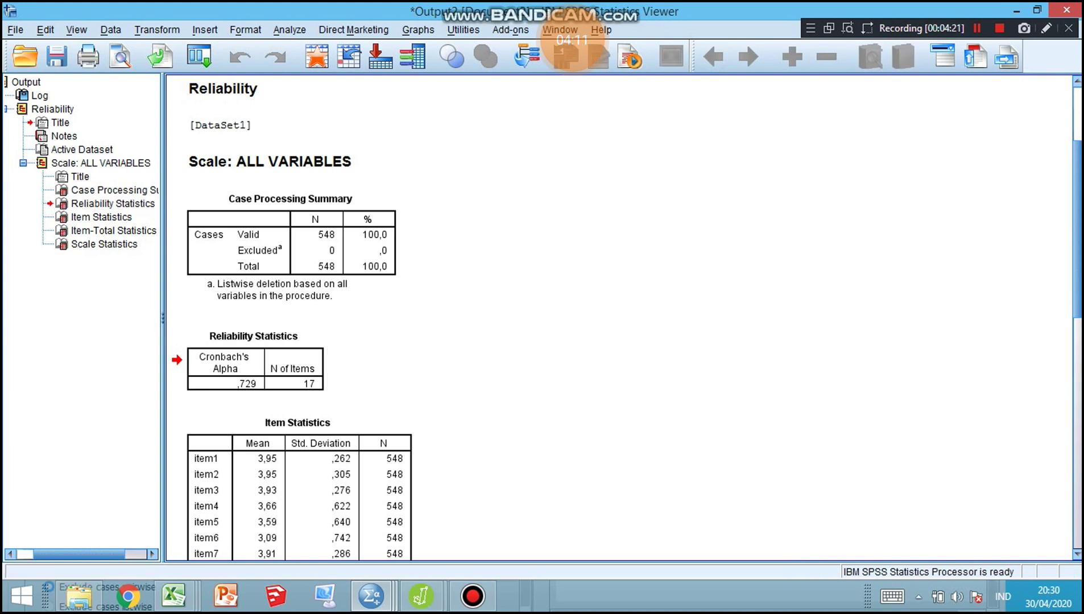
pyautogui.scroll(-5, 620, 318)
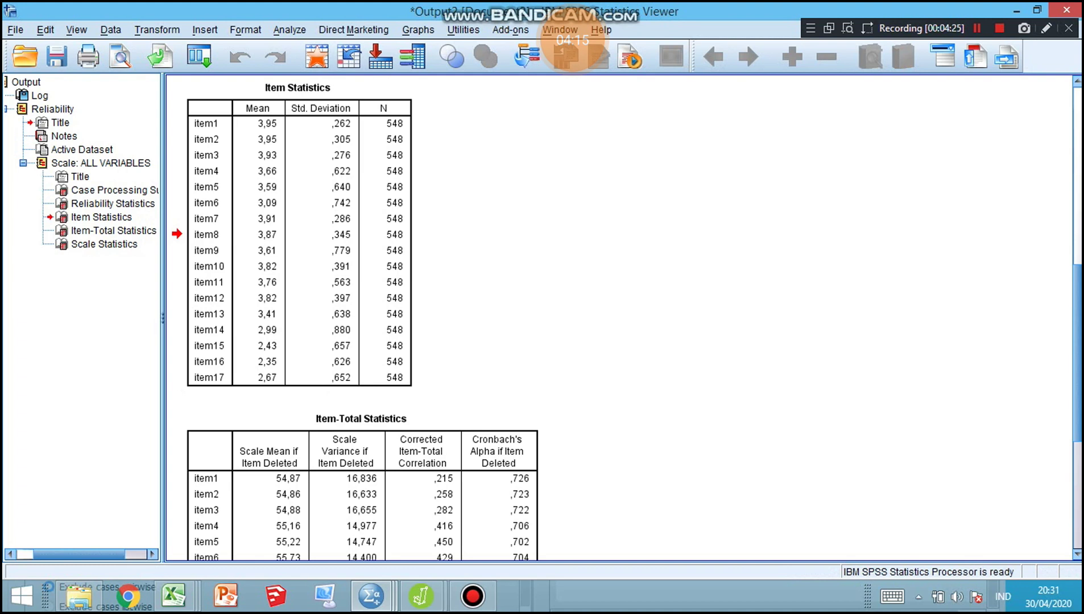
pyautogui.click(299, 233)
pyautogui.press('Down')
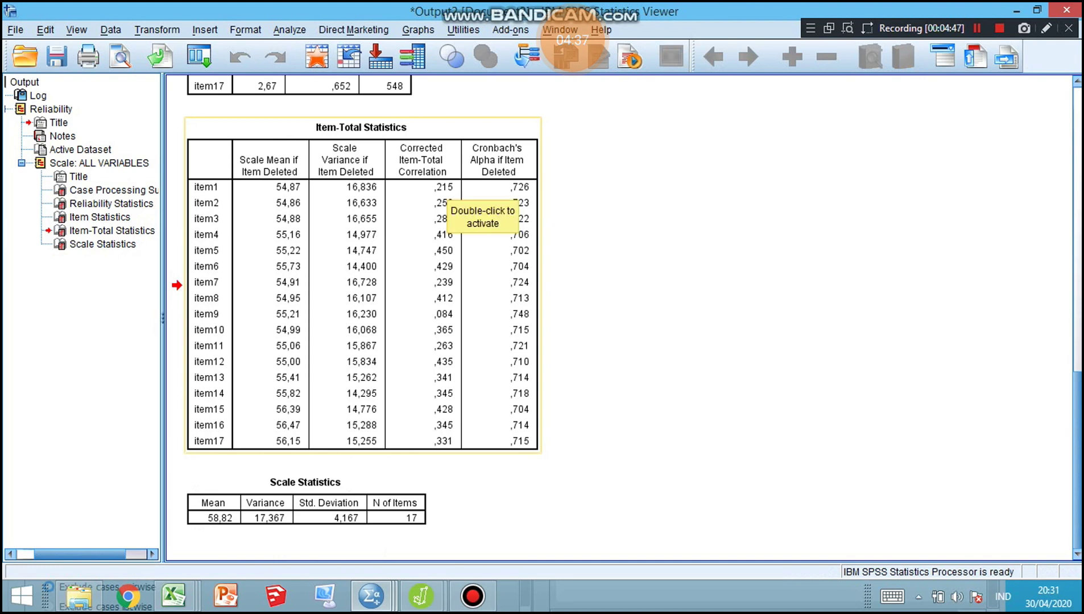
pyautogui.click(450, 200)
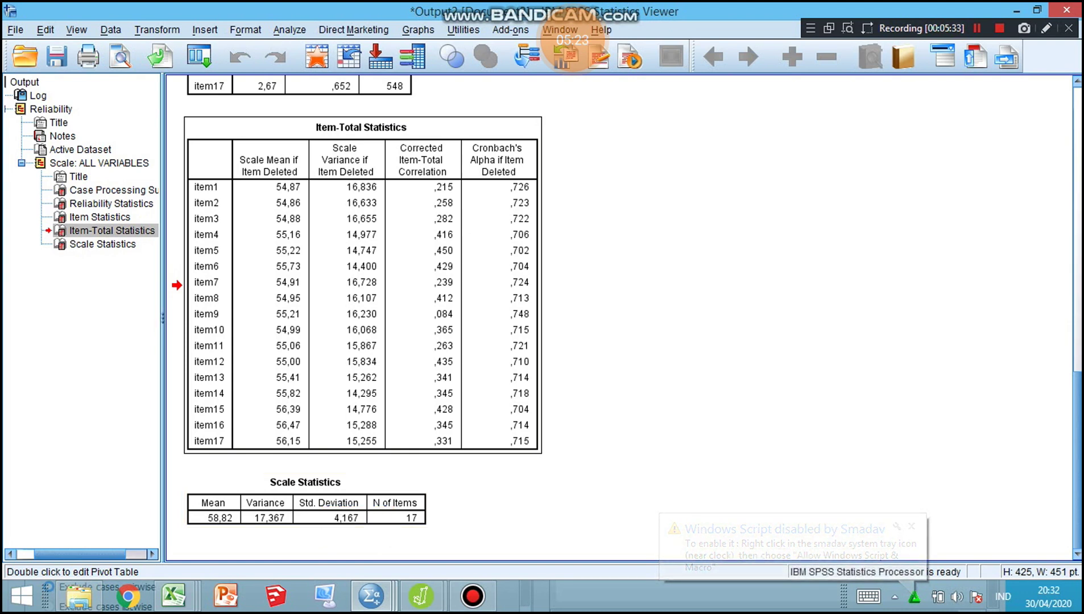
pyautogui.press('Escape')
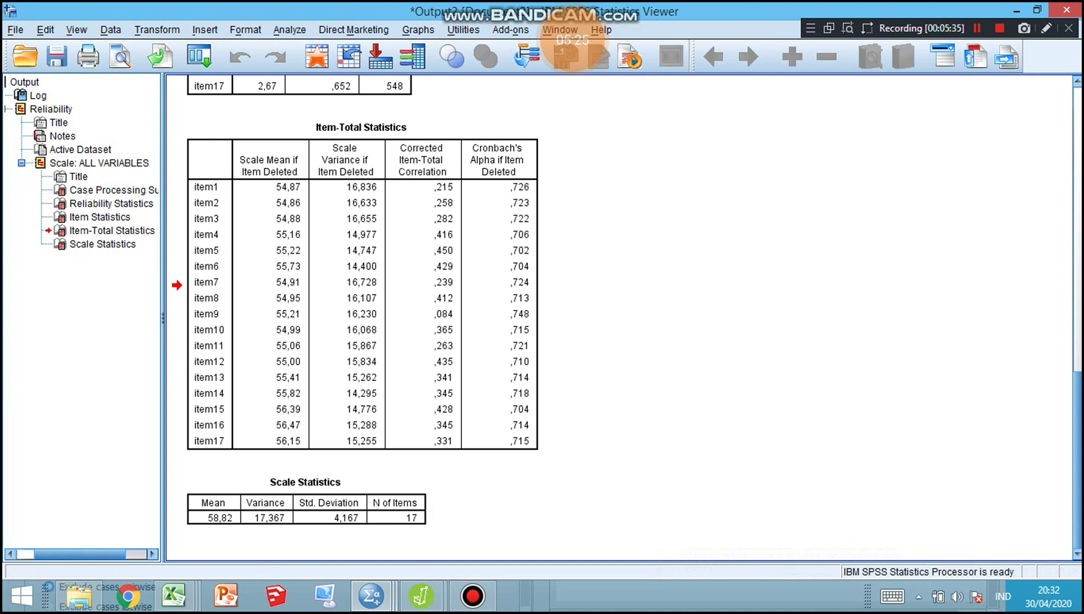
pyautogui.press('super+c')
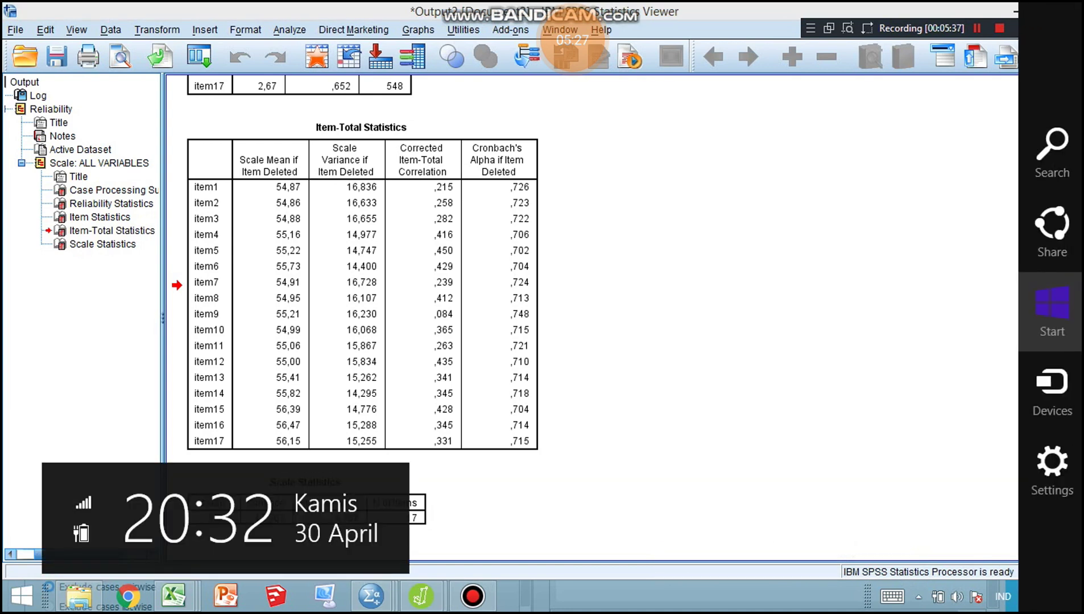
pyautogui.press('Escape')
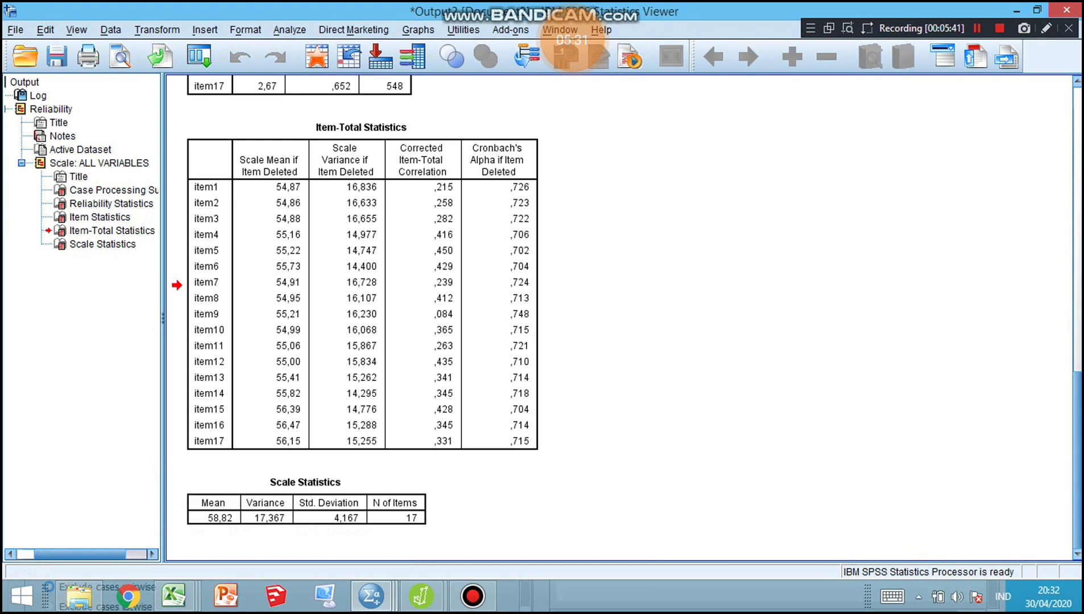
# Step: Review the beginning of the output with the reliability syntax log, Case Processing Summary and Cronbach's alpha
pyautogui.press('Up')
pyautogui.press('Up')
pyautogui.press('Up')
pyautogui.press('Up')
pyautogui.press('Up')
pyautogui.press('Up')
pyautogui.press('Up')
pyautogui.press('Up')
pyautogui.press('Up')
pyautogui.press('Up')
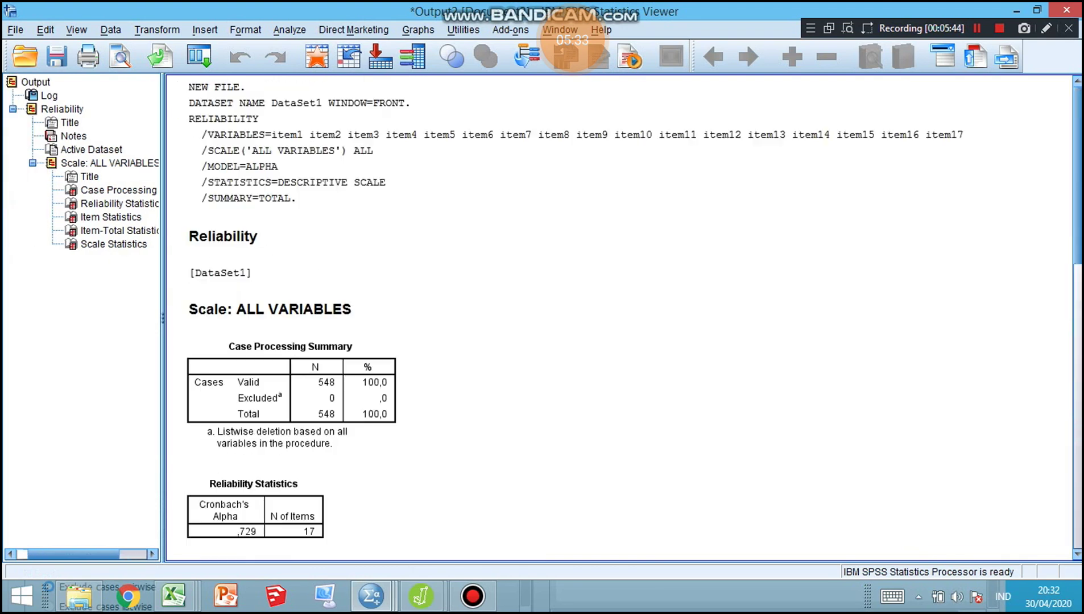
pyautogui.press('Down')
pyautogui.press('Down')
pyautogui.press('Down')
pyautogui.press('Down')
pyautogui.press('Down')
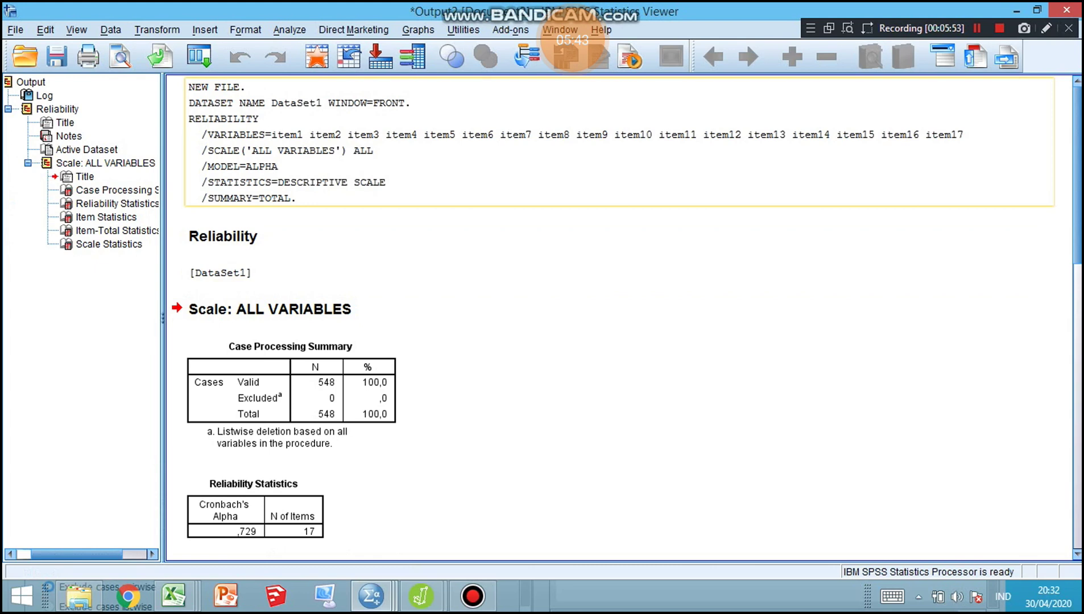
# Step: Start a Factor Analysis under Dimension Reduction and add item1 through item17 as its variables
pyautogui.click(290, 29)
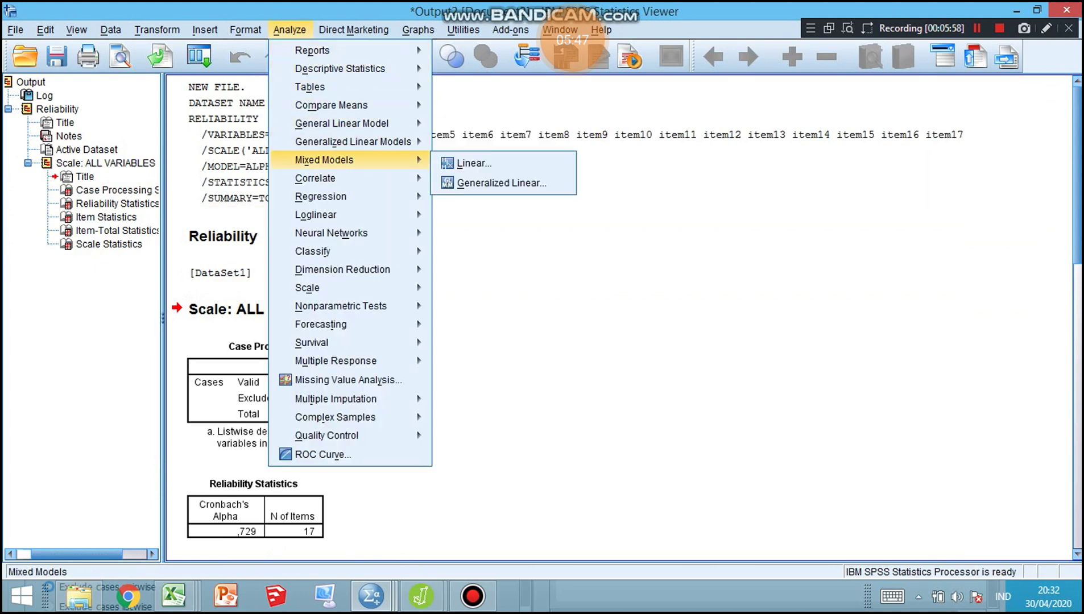
pyautogui.moveTo(342, 269)
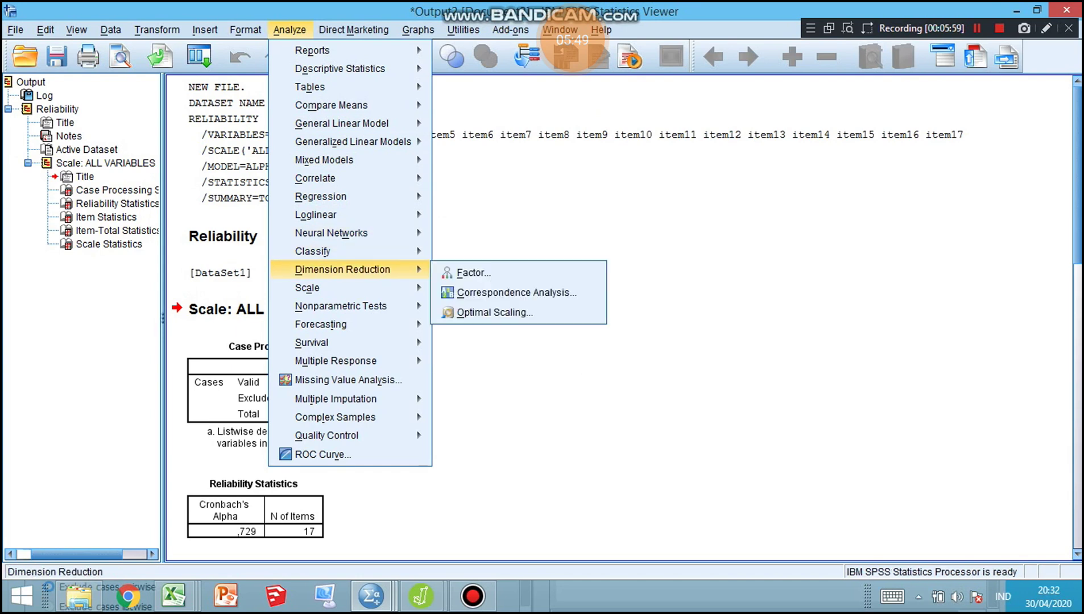
pyautogui.click(472, 273)
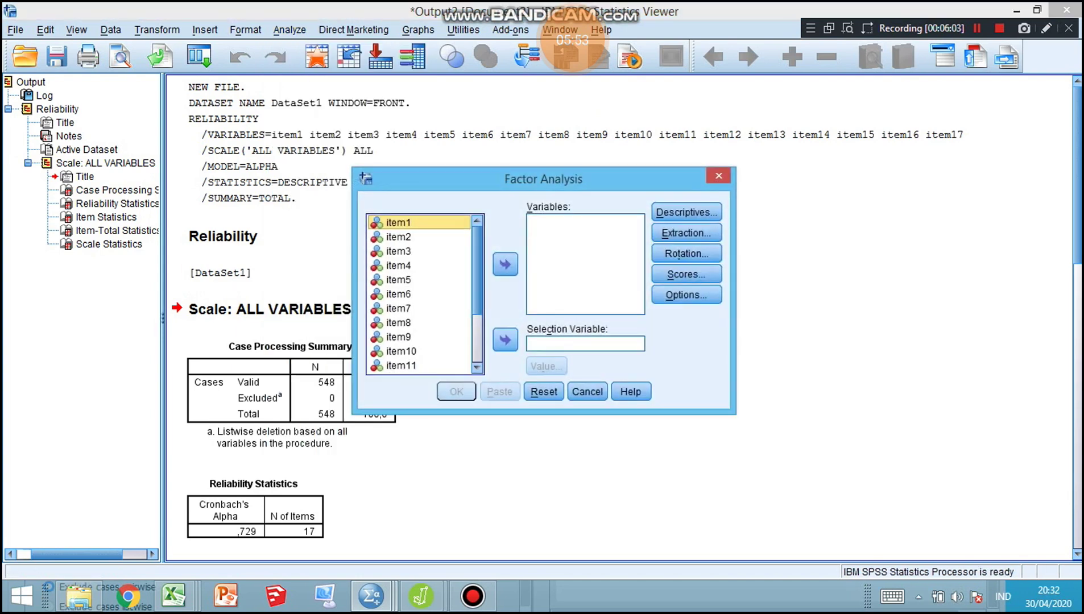
pyautogui.hotkey('shift', 'Down')
pyautogui.hotkey('shift', 'Down')
pyautogui.hotkey('shift', 'Down')
pyautogui.hotkey('shift', 'Down')
pyautogui.hotkey('shift', 'Down')
pyautogui.hotkey('shift', 'Down')
pyautogui.hotkey('shift', 'Down')
pyautogui.hotkey('shift', 'Down')
pyautogui.hotkey('shift', 'Down')
pyautogui.hotkey('shift', 'Down')
pyautogui.hotkey('shift', 'Down')
pyautogui.hotkey('shift', 'Down')
pyautogui.hotkey('shift', 'Down')
pyautogui.hotkey('shift', 'Down')
pyautogui.hotkey('shift', 'Down')
pyautogui.hotkey('shift', 'Down')
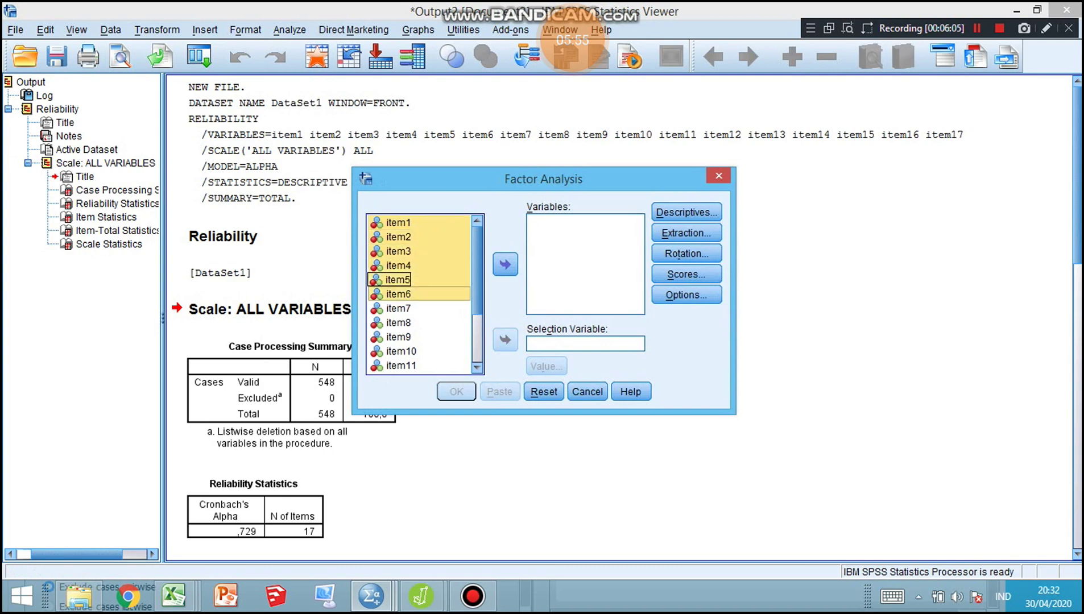
pyautogui.click(505, 264)
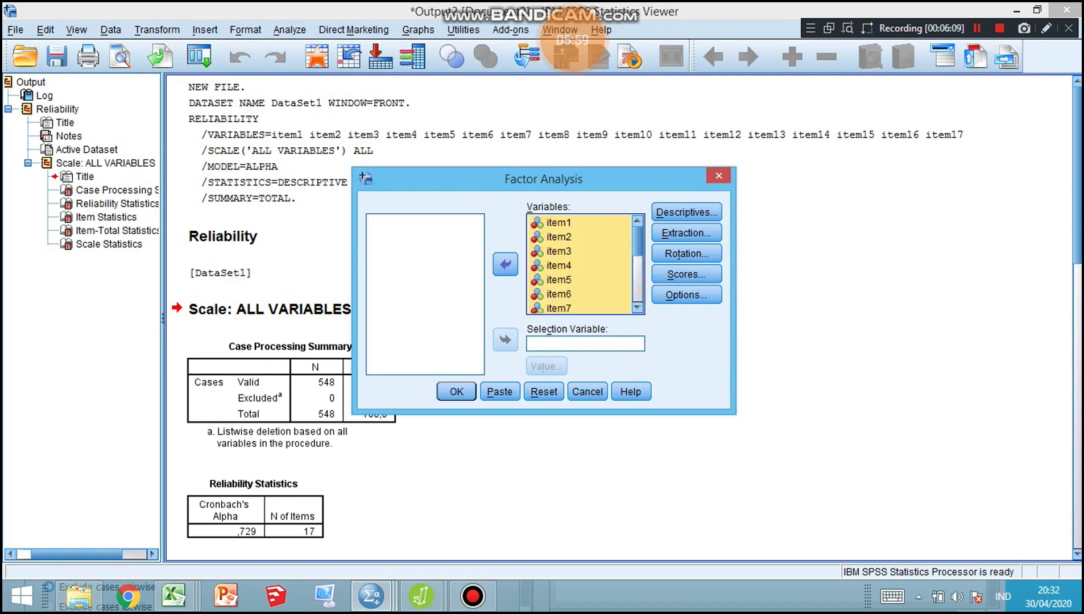
# Step: Request KMO and Bartlett's test of sphericity and the anti-image matrix in the factor analysis descriptives
pyautogui.click(686, 213)
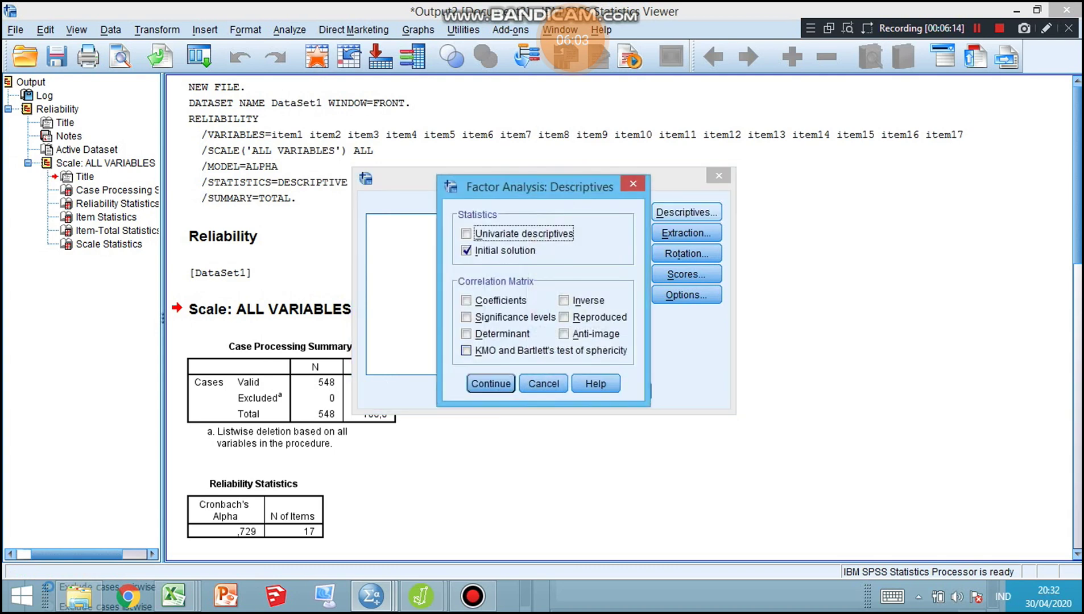
pyautogui.click(466, 350)
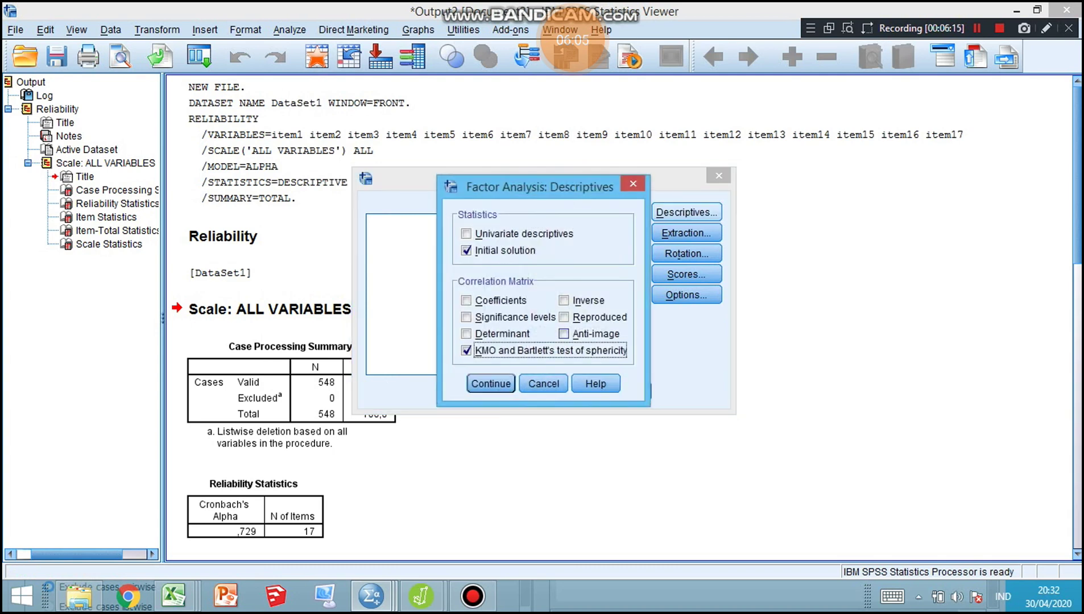
pyautogui.click(564, 334)
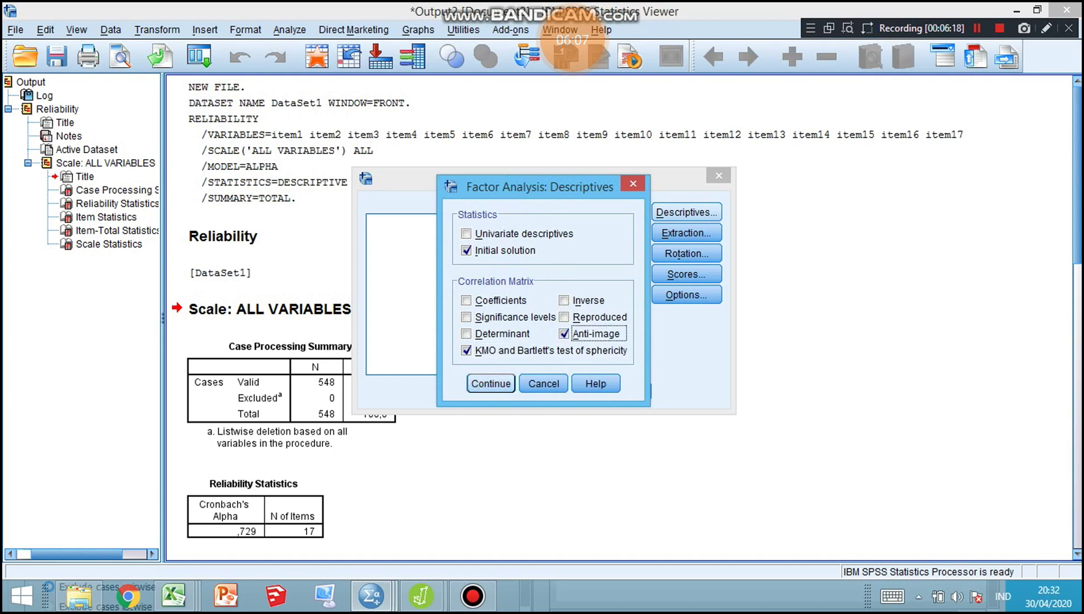
pyautogui.click(491, 384)
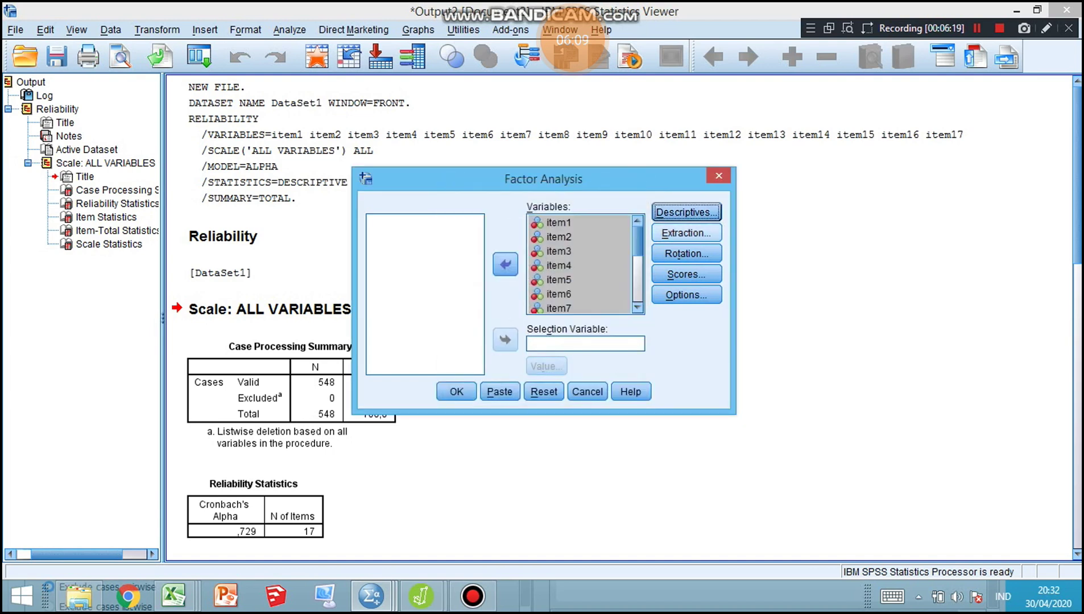
# Step: Set the factor extraction to a fixed number of 5 factors
pyautogui.click(687, 233)
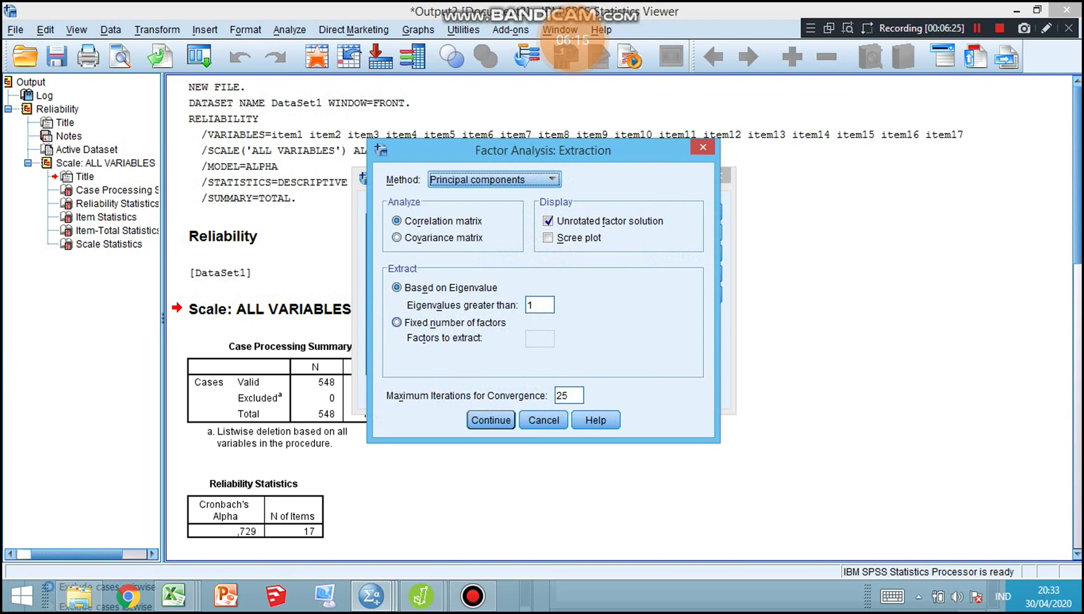
pyautogui.click(396, 323)
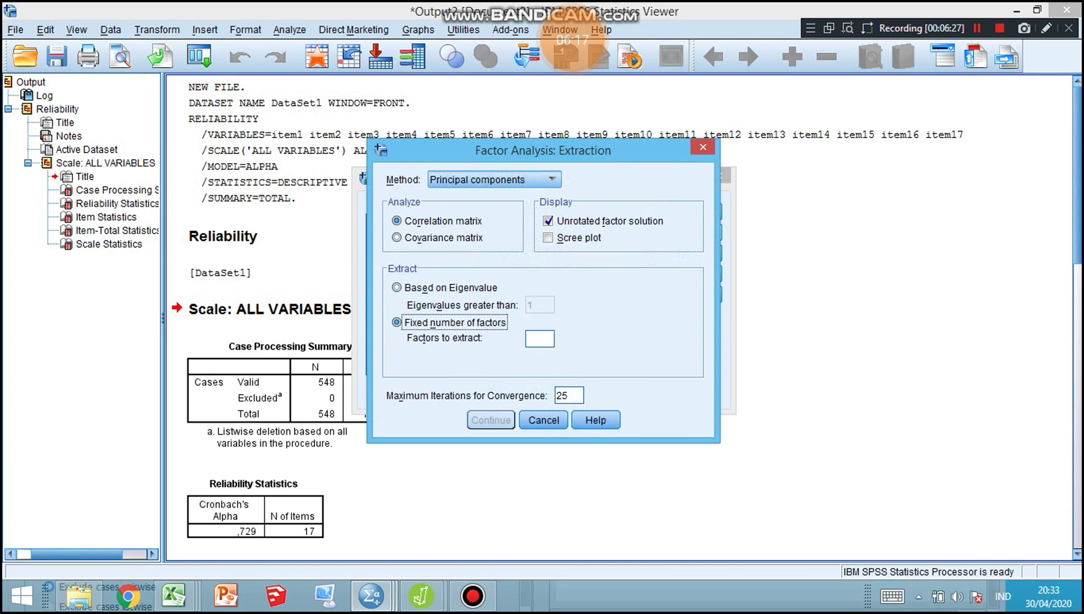
pyautogui.click(539, 339)
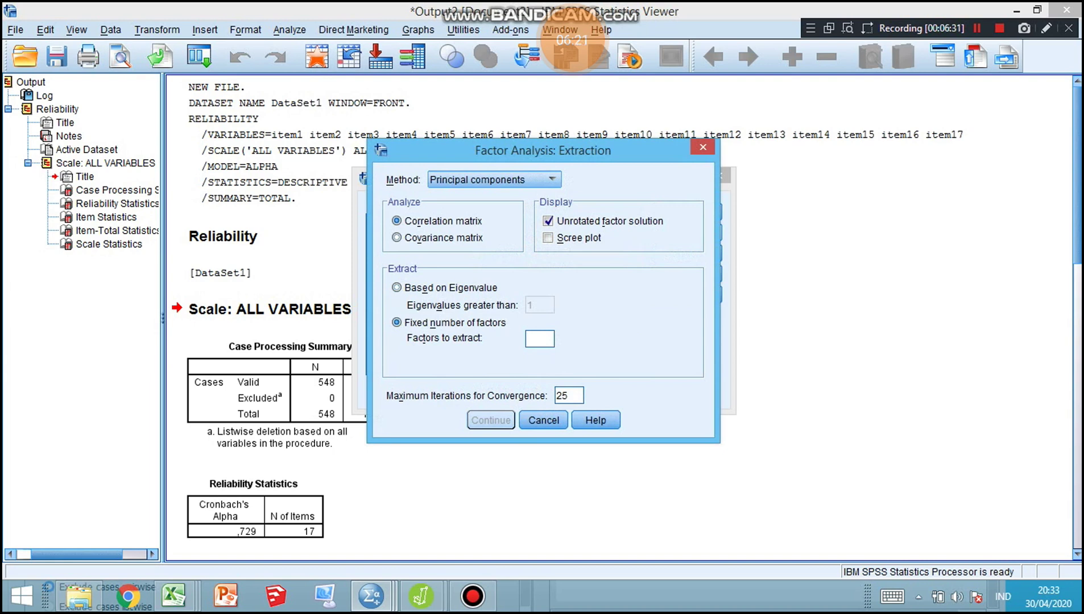
pyautogui.write('5')
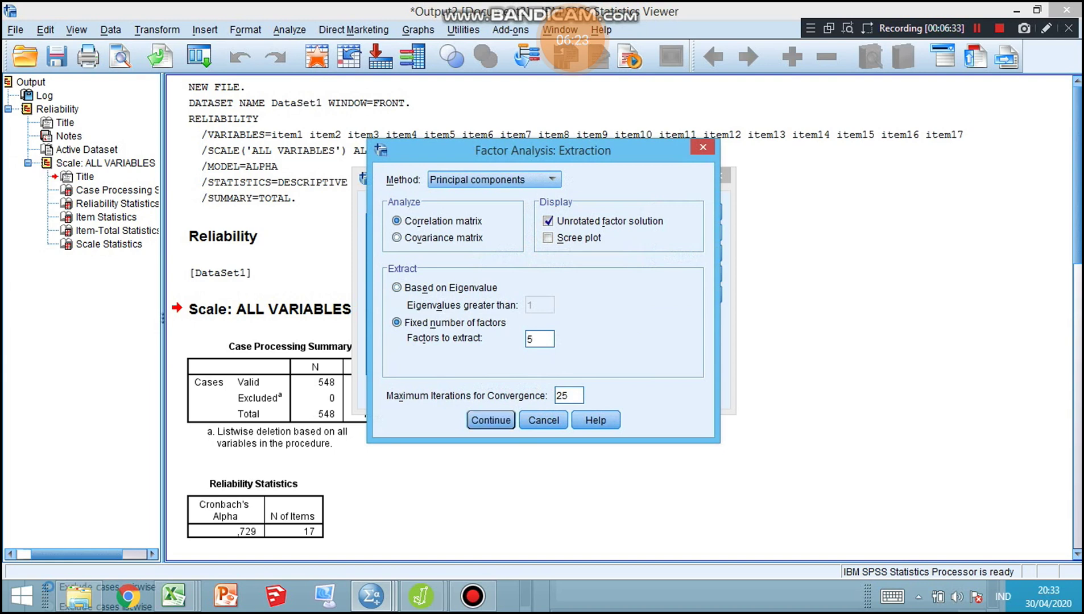
# Step: Choose Principal axis factoring as the extraction method and accept the extraction settings
pyautogui.click(551, 179)
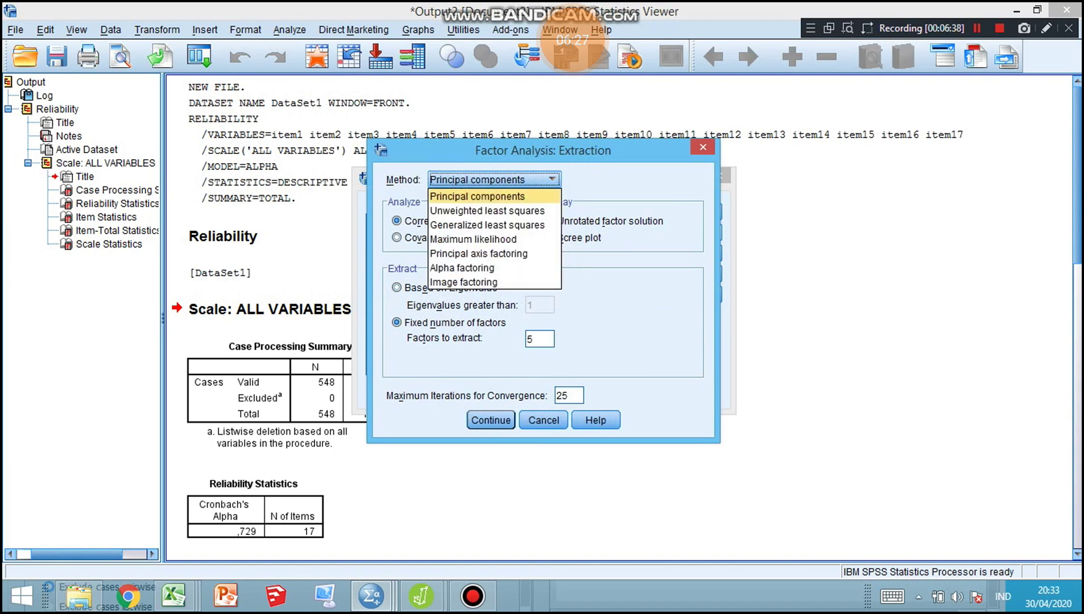
pyautogui.press('Down')
pyautogui.press('Down')
pyautogui.press('Down')
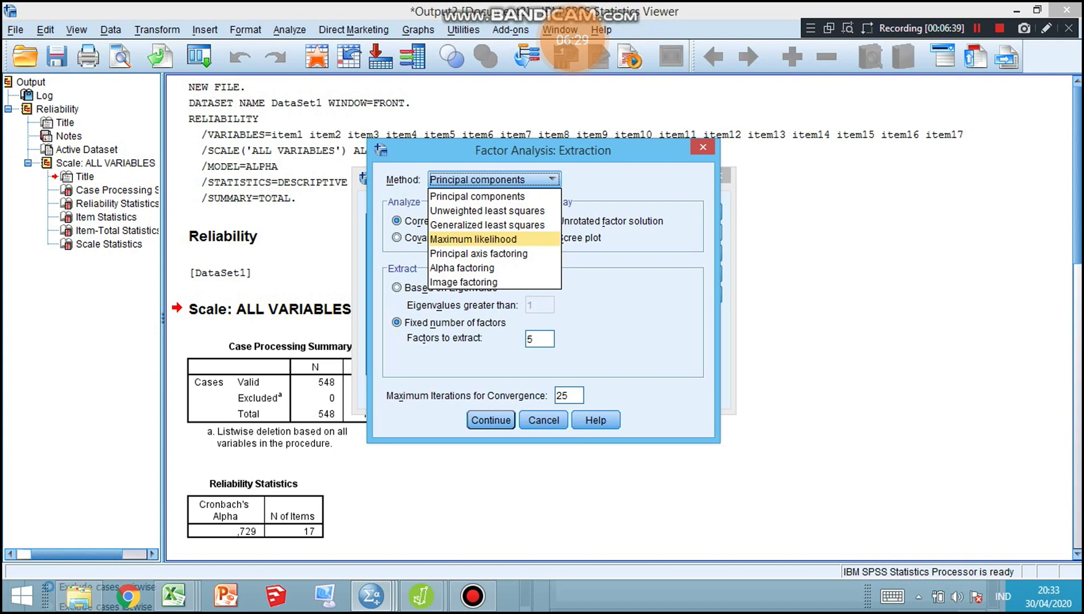
pyautogui.press('Down')
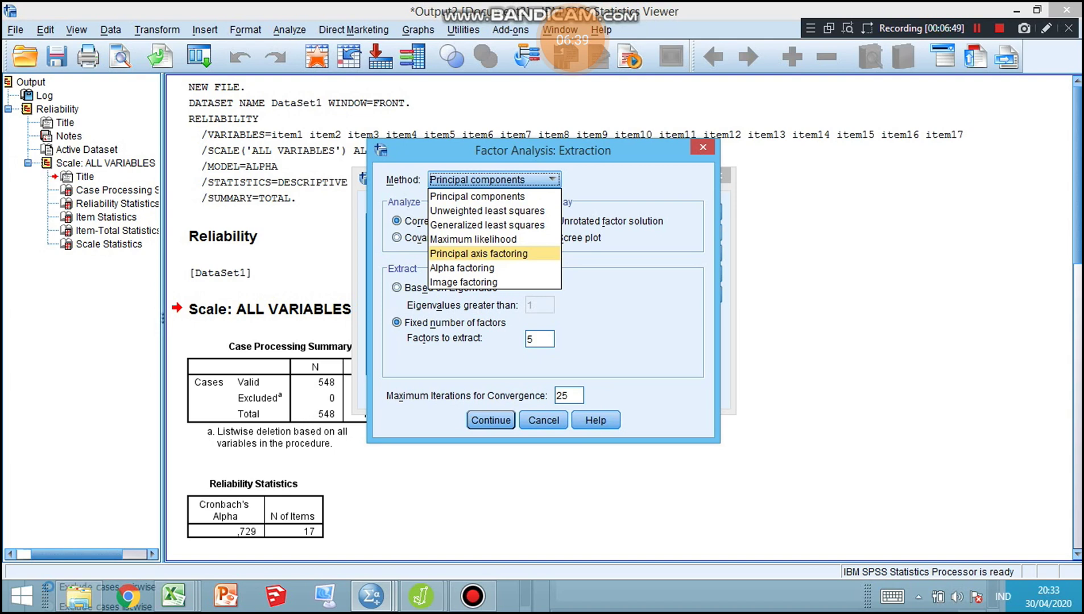
pyautogui.press('Up')
pyautogui.press('Up')
pyautogui.press('Down')
pyautogui.press('Down')
pyautogui.press('Return')
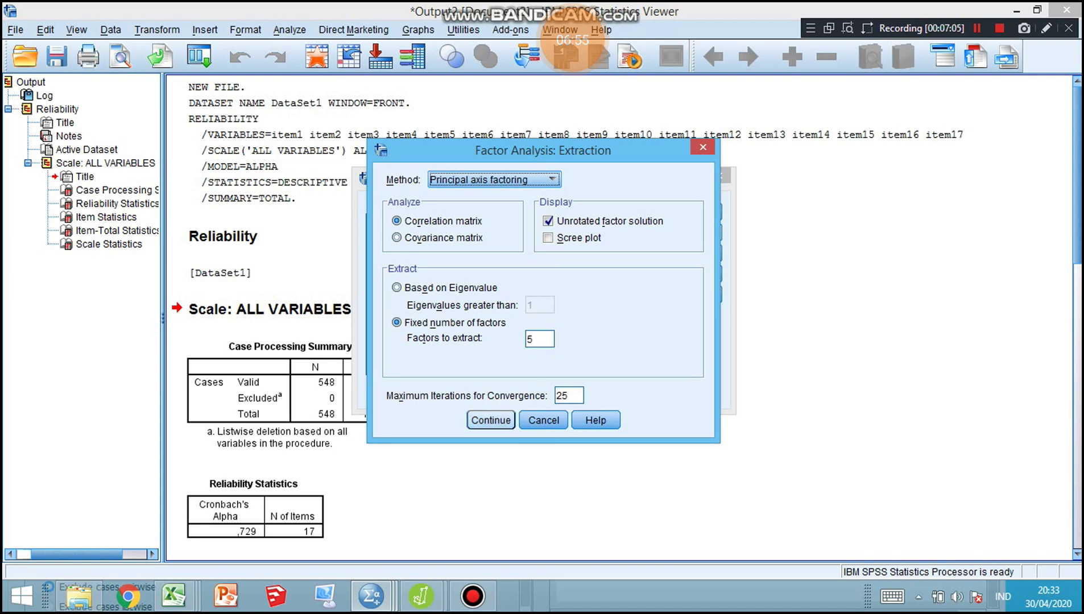
pyautogui.press('Return')
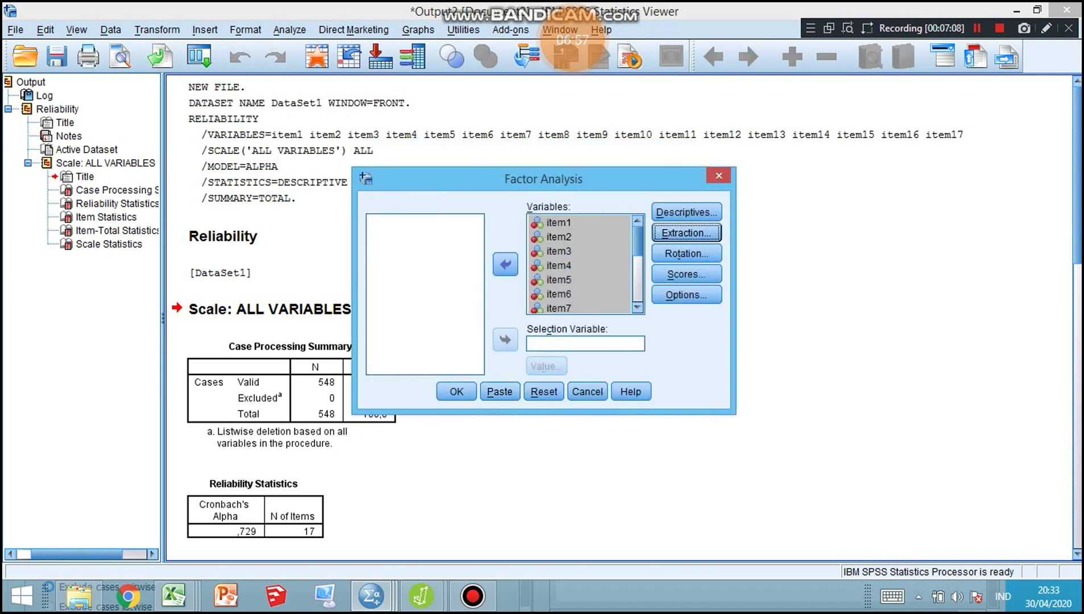
# Step: Set the rotation method to Promax and run the factor analysis
pyautogui.press('Tab')
pyautogui.press('Return')
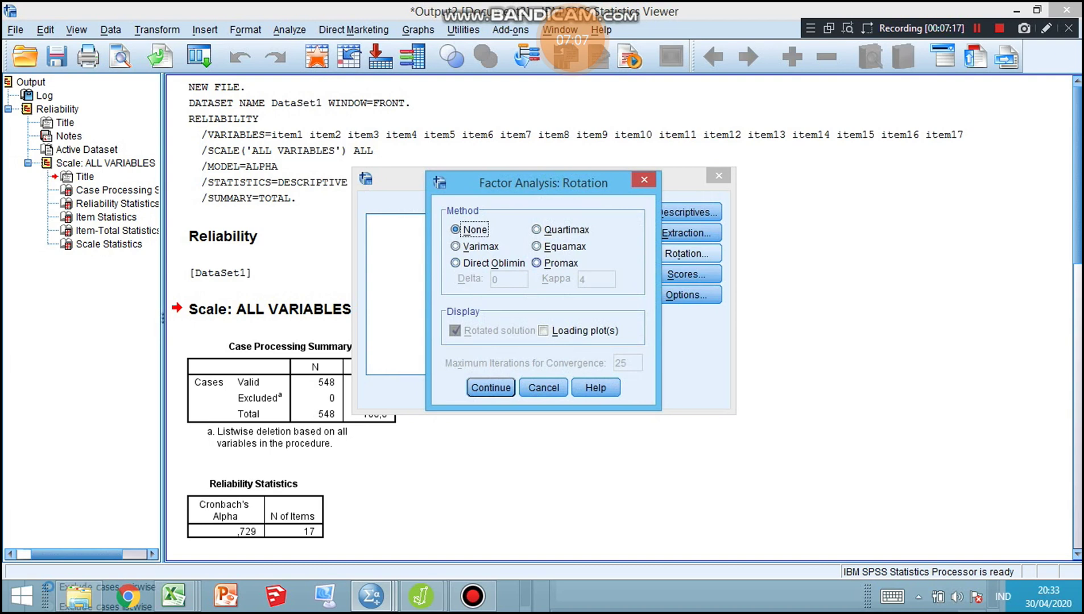
pyautogui.click(536, 263)
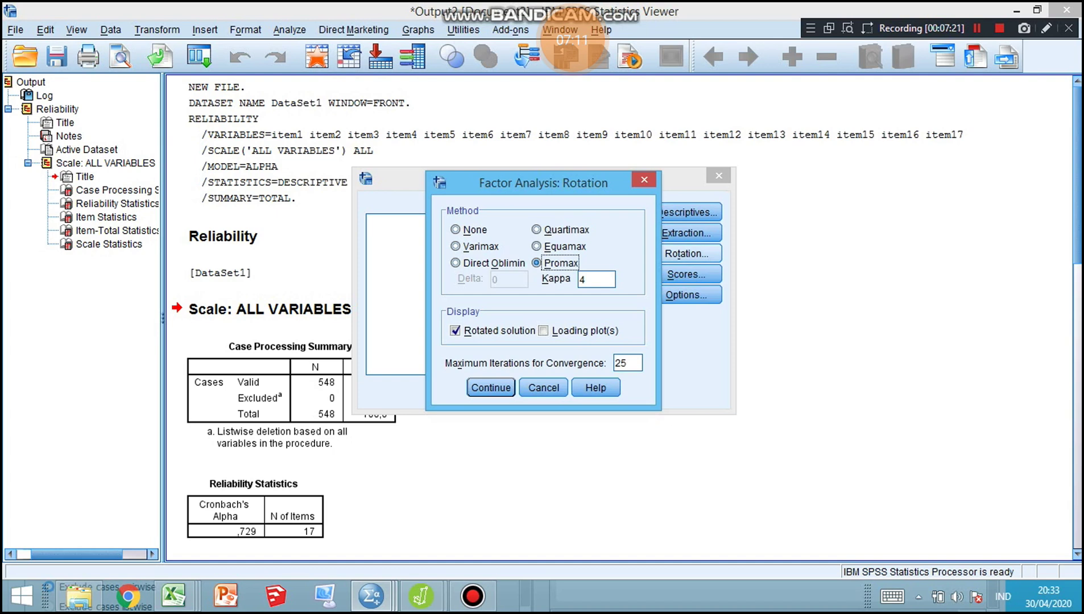
pyautogui.press('Return')
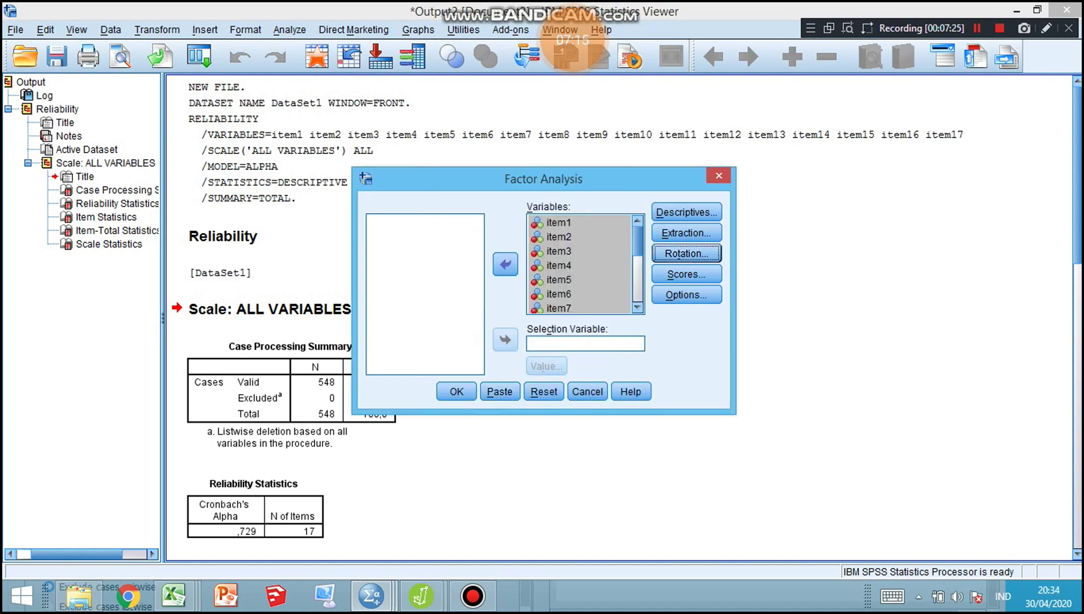
pyautogui.click(457, 391)
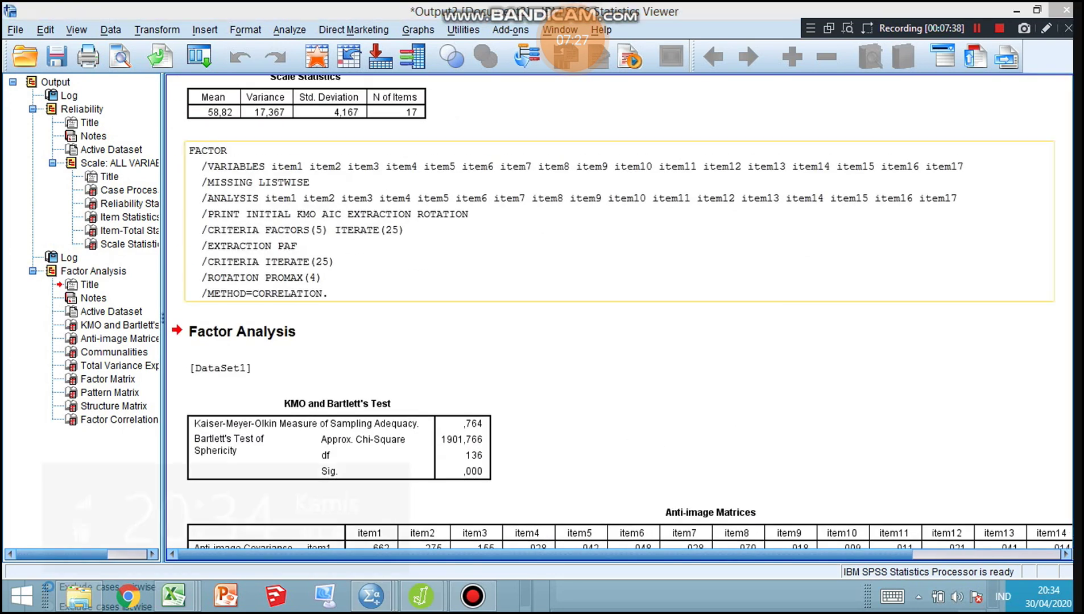
# Step: Examine the KMO and Bartlett's Test, Anti-image Matrices, Communalities and Total Variance Explained tables in the factor analysis output
pyautogui.press('super+c')
pyautogui.press('Escape')
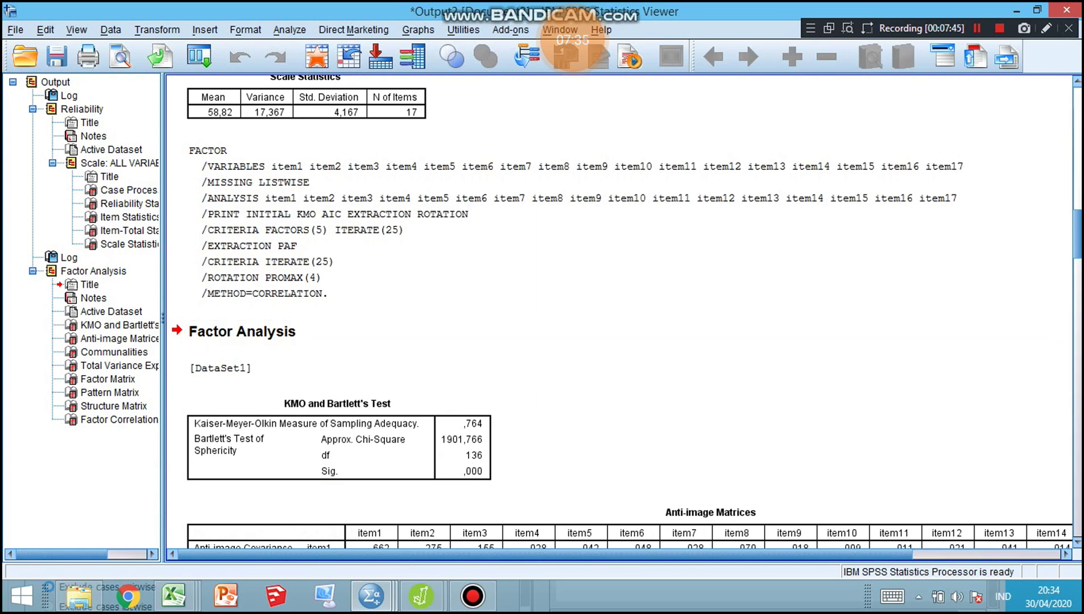
pyautogui.scroll(-5, 626, 313)
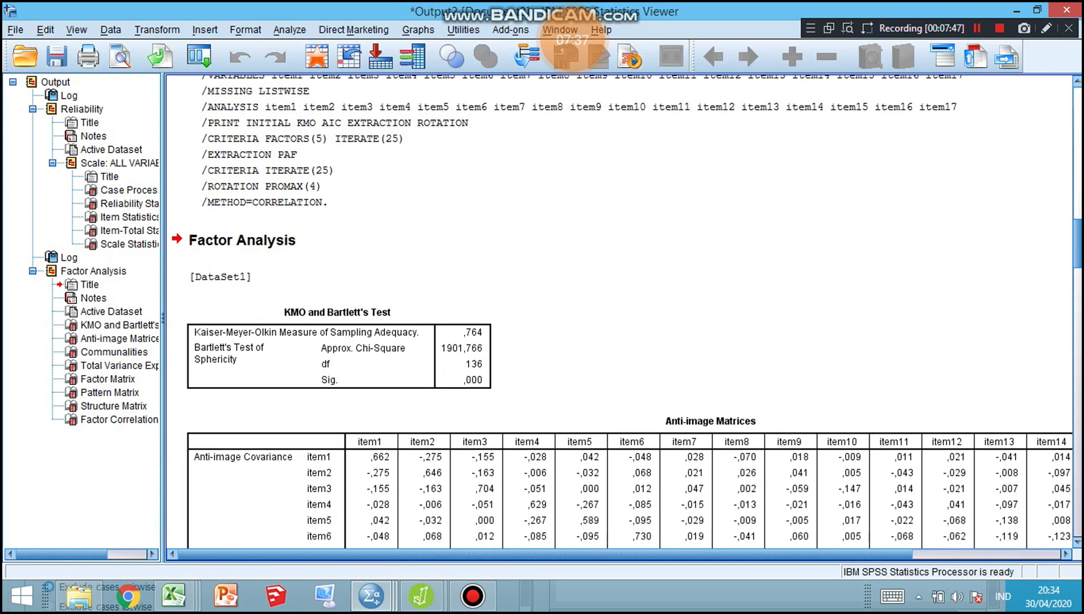
pyautogui.scroll(-6, 625, 313)
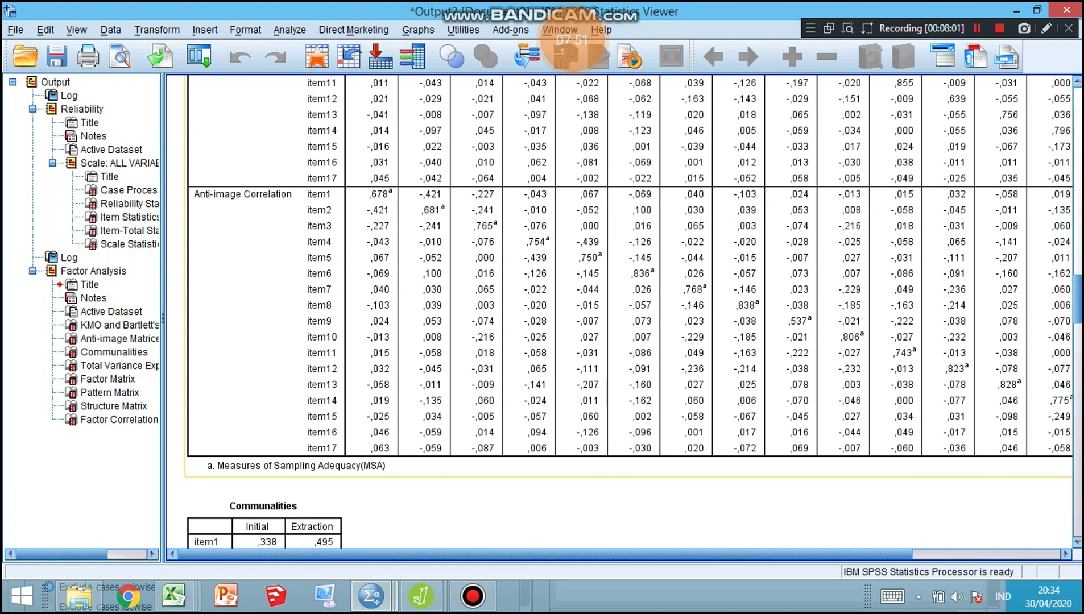
pyautogui.moveTo(546, 555); pyautogui.dragTo(699, 555)
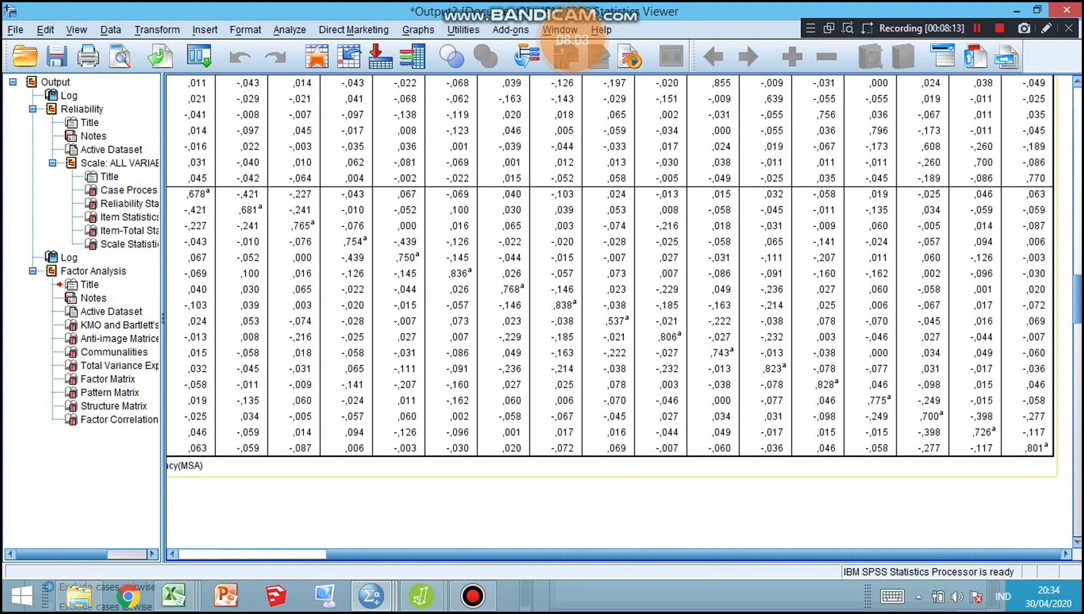
pyautogui.scroll(-7, 573, 54)
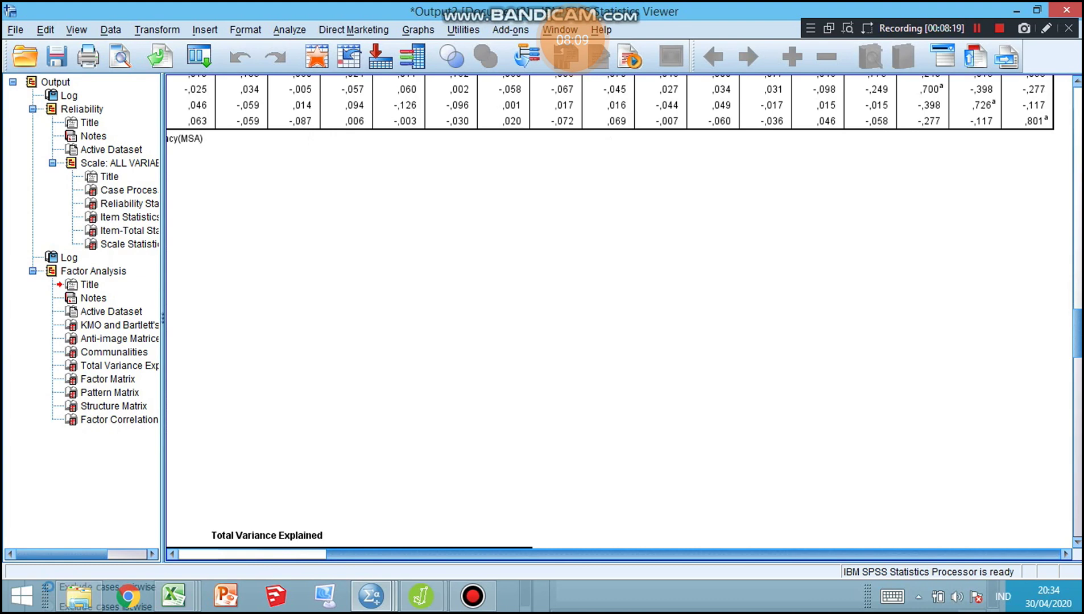
pyautogui.hscroll(-5, 573, 54)
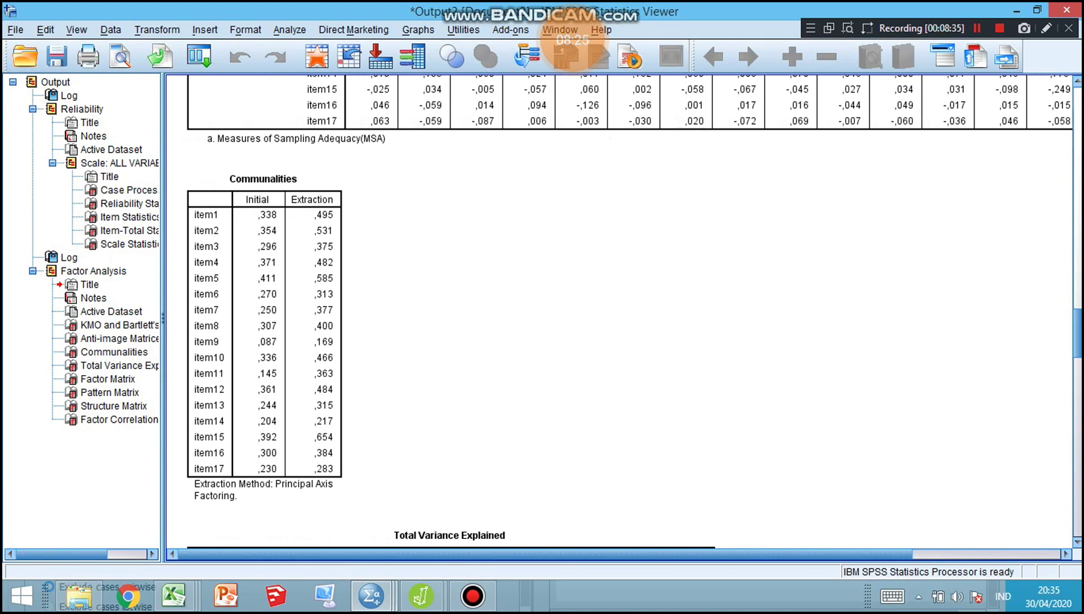
pyautogui.scroll(-10, 630, 313)
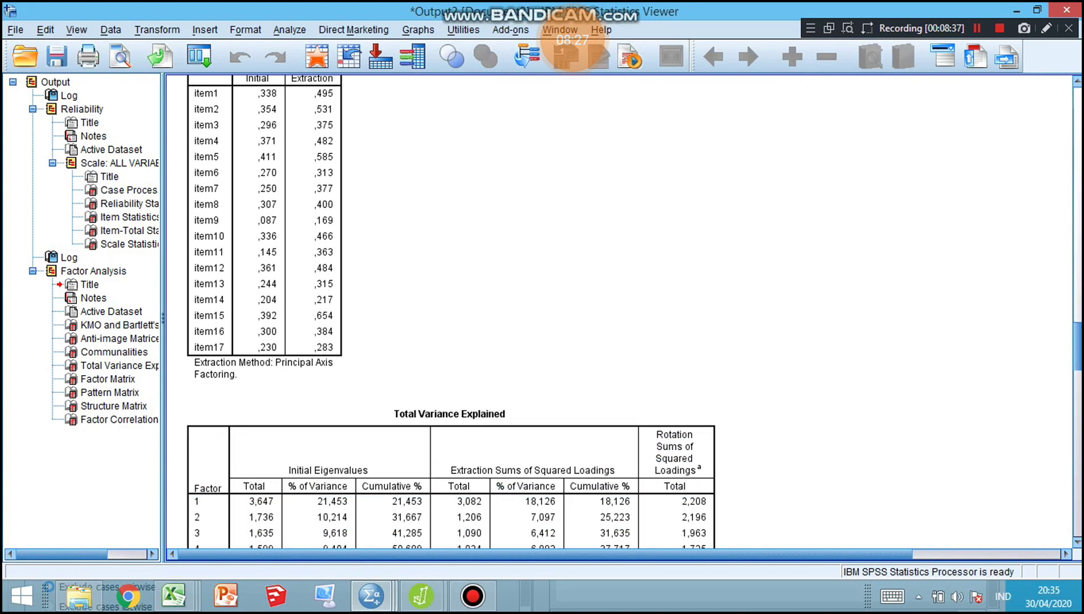
pyautogui.scroll(-2, 630, 313)
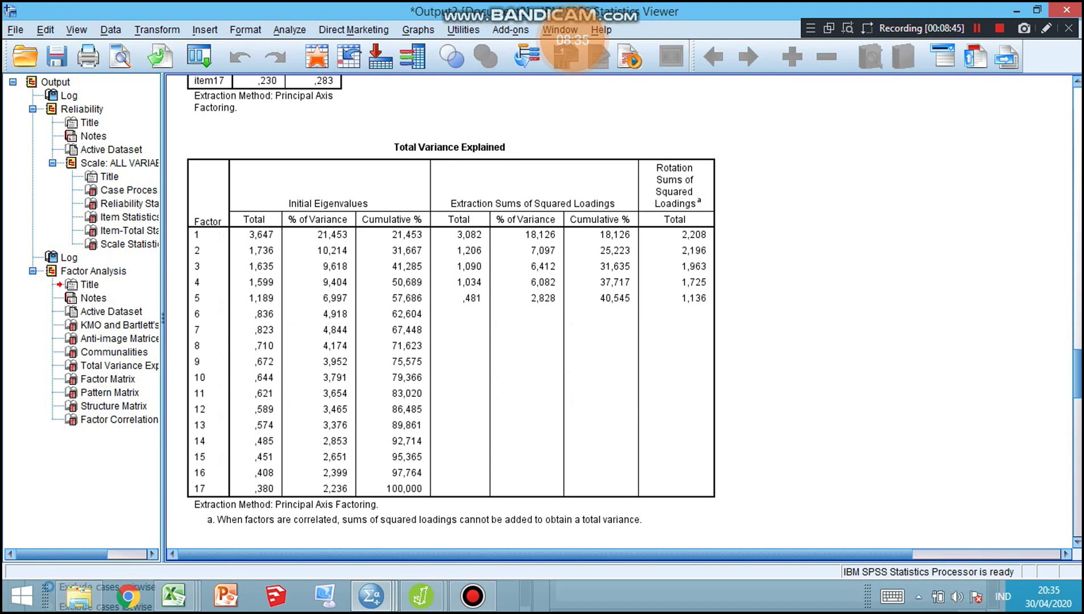
pyautogui.scroll(-1, 634, 309)
pyautogui.click(449, 285)
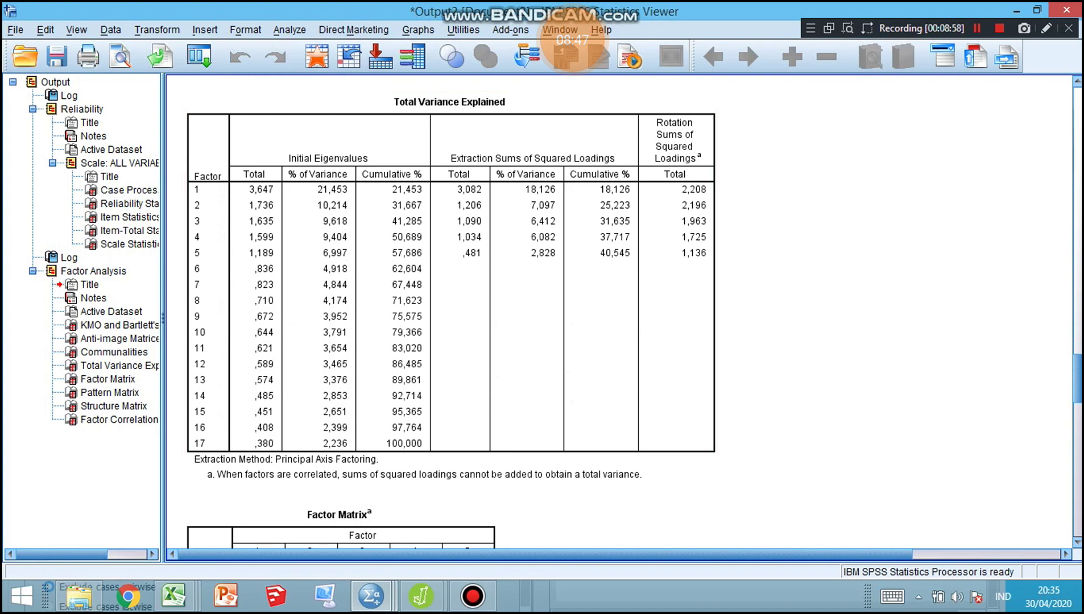
# Step: Review the Factor Matrix, Pattern Matrix, Structure Matrix and Factor Correlation Matrix tables
pyautogui.scroll(-6, 625, 313)
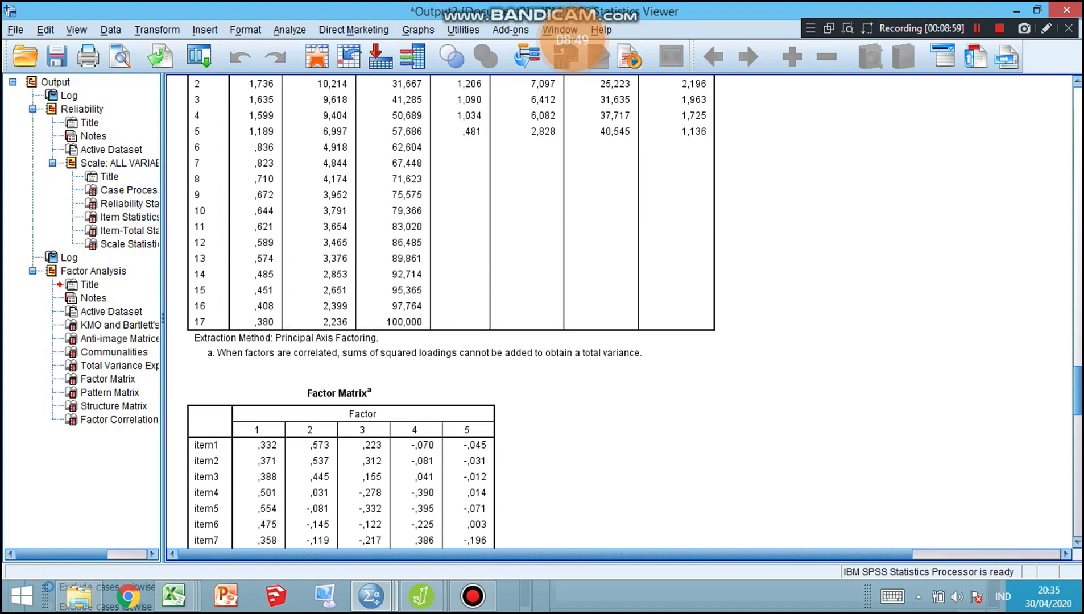
pyautogui.scroll(-3, 625, 313)
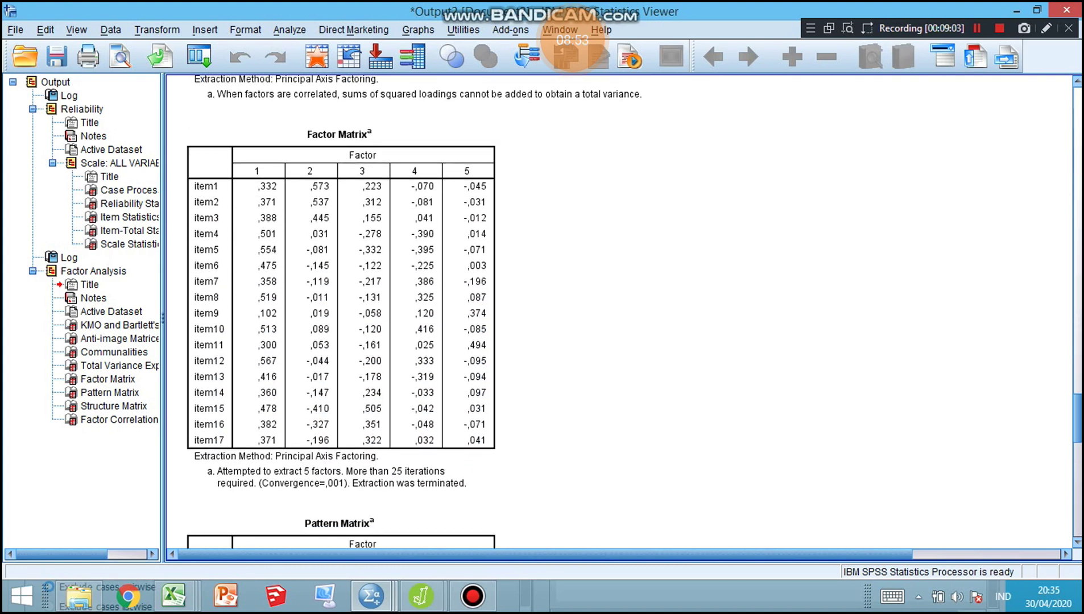
pyautogui.scroll(-8, 341, 313)
pyautogui.scroll(-3, 341, 313)
pyautogui.scroll(-1, 342, 313)
pyautogui.scroll(-6, 341, 313)
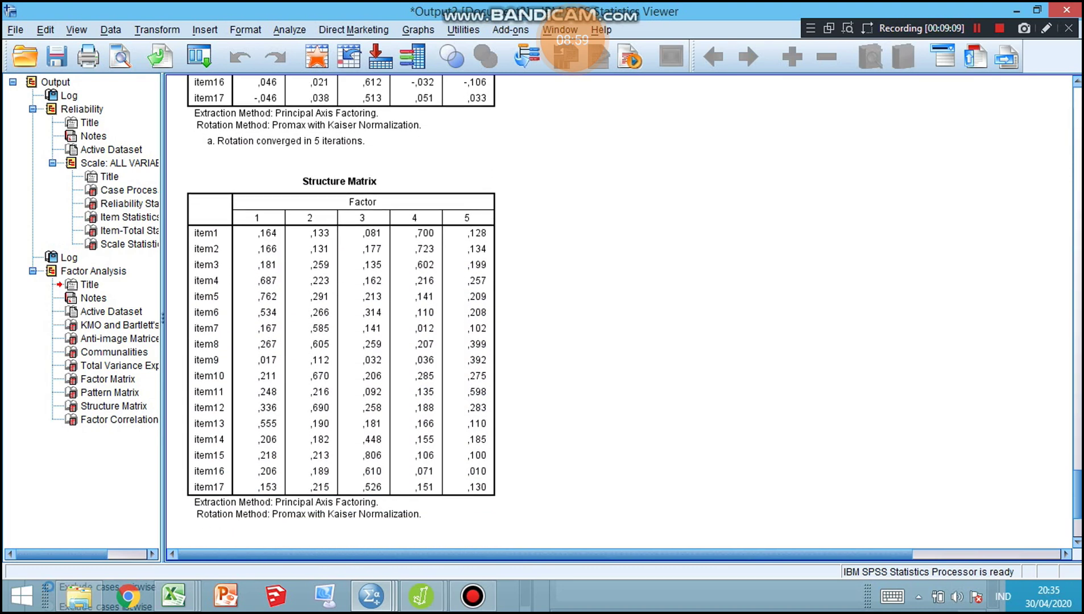
pyautogui.scroll(-4, 342, 313)
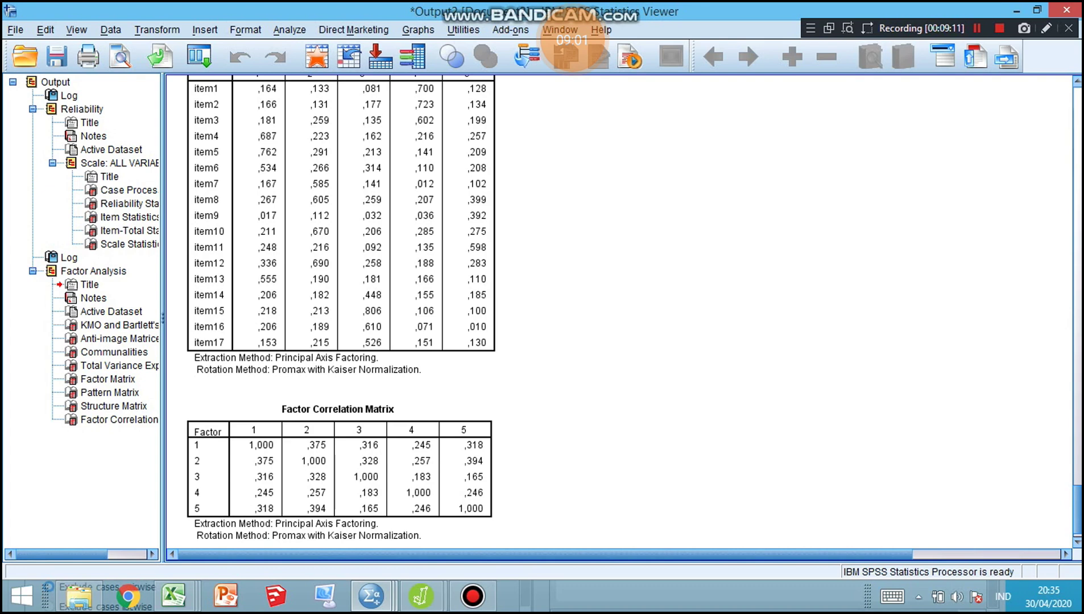
# Step: Select the Structure Matrix table in the factor analysis output
pyautogui.scroll(4, 341, 310)
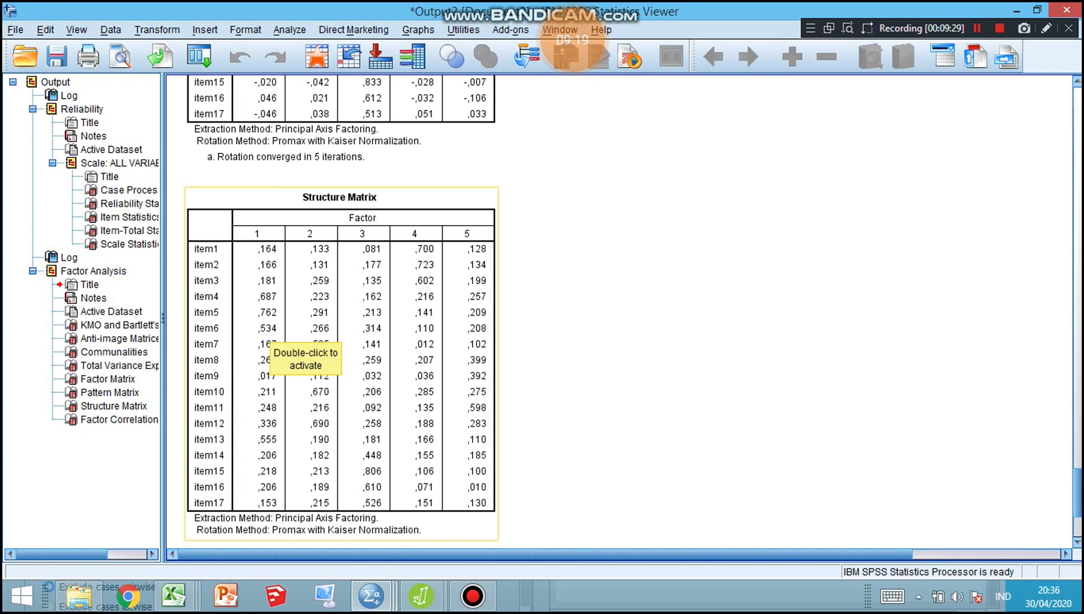
pyautogui.click(273, 340)
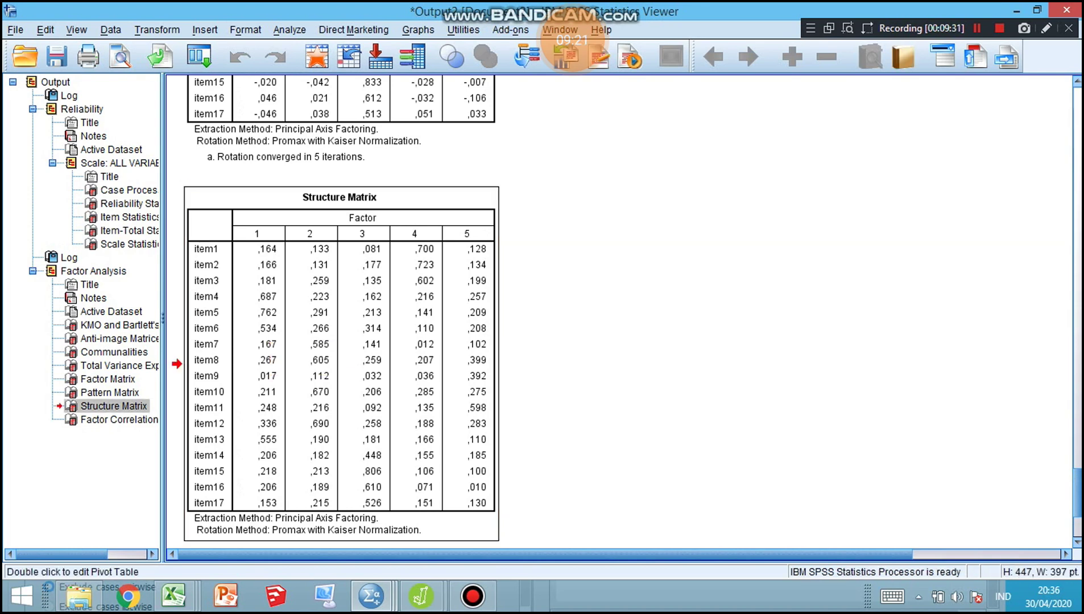